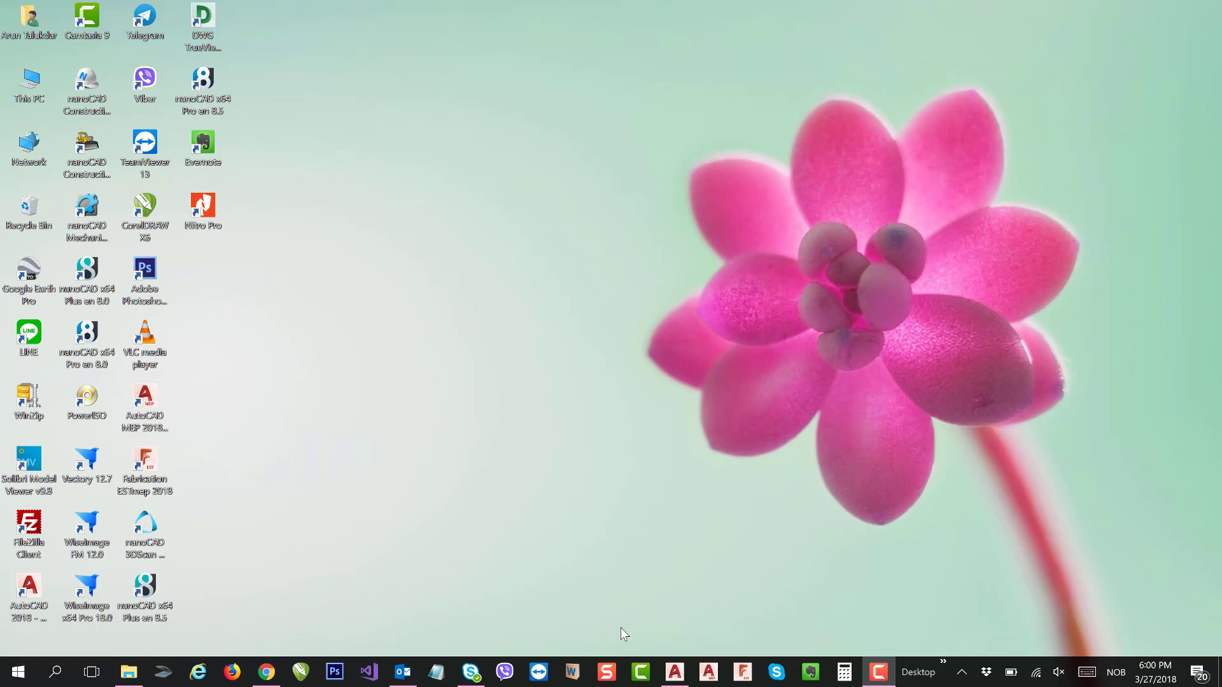
Open Mechanical.dwg from the nanoCAD folder in AutoCAD 2018 and quick-save it.
click(674, 674)
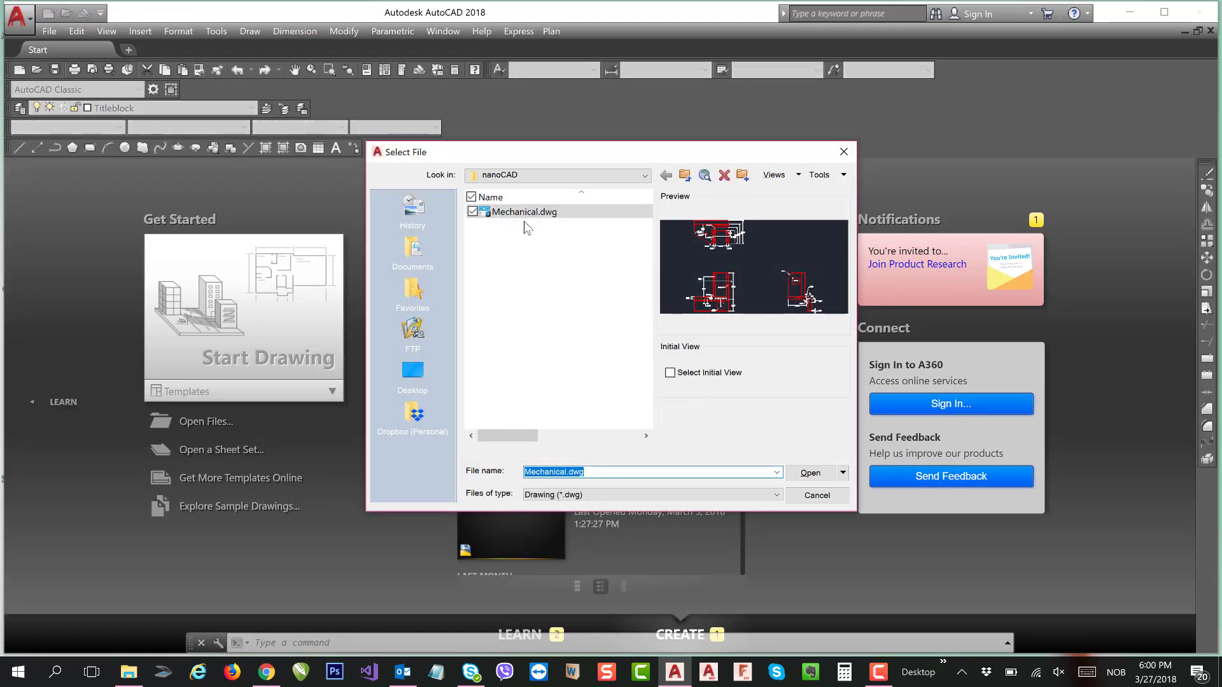
click(810, 472)
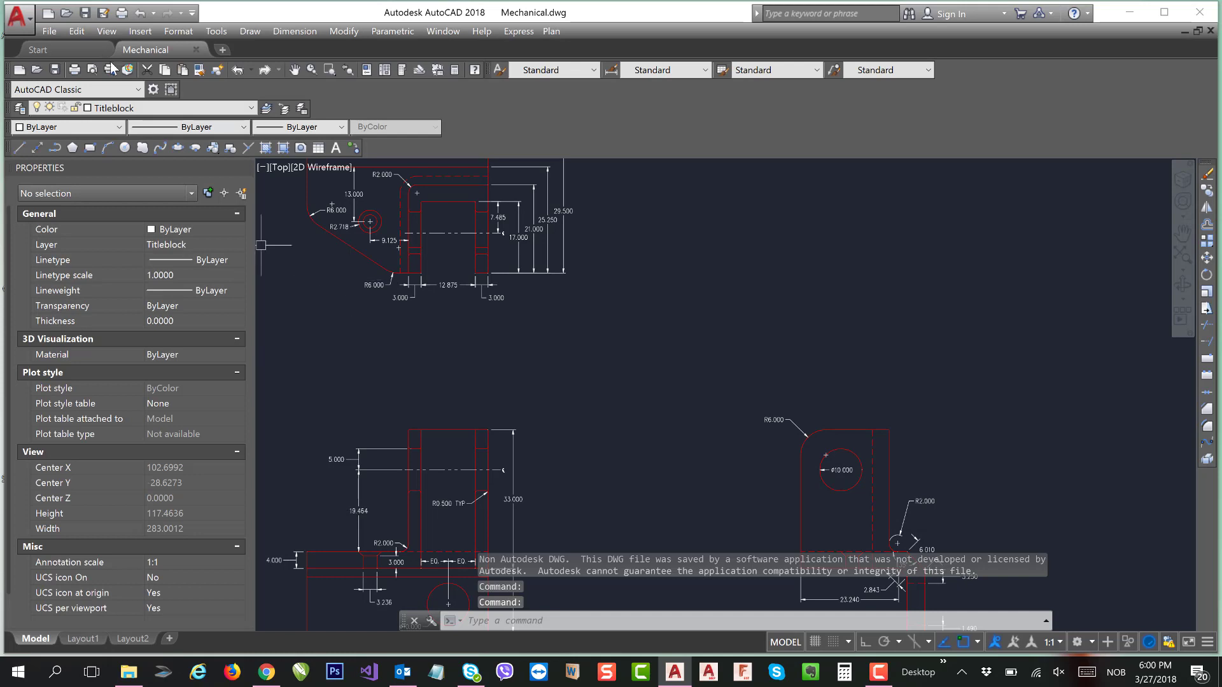
click(85, 13)
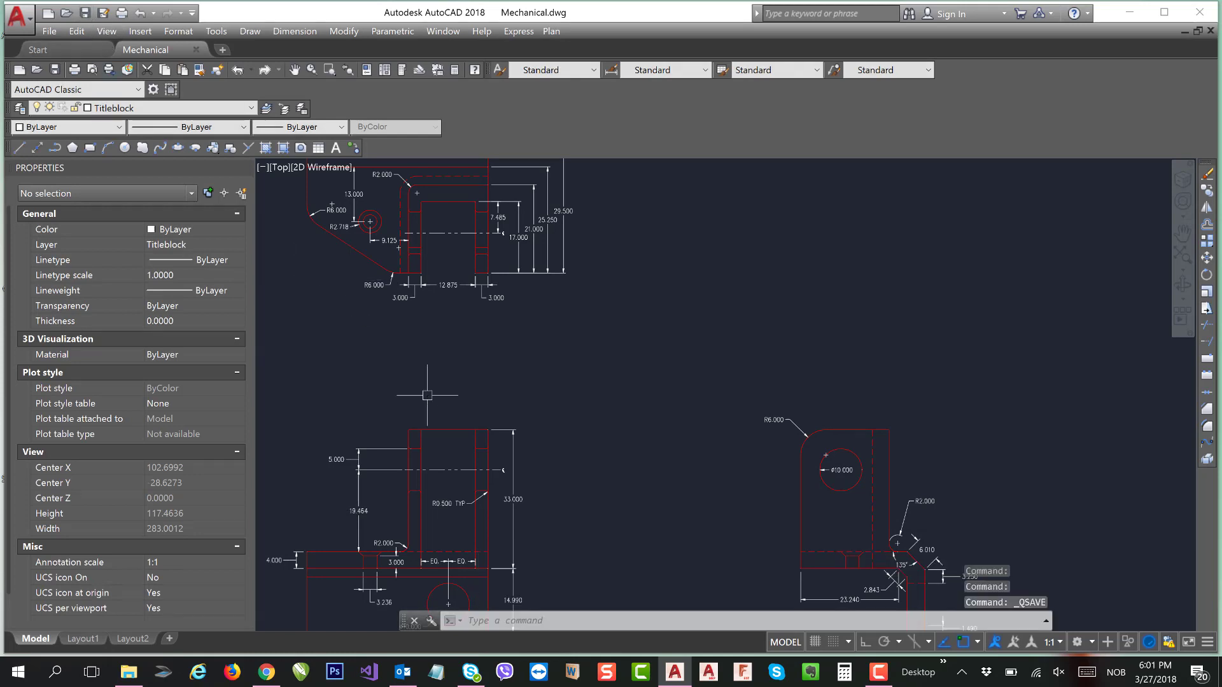
Close Mechanical.dwg, minimise AutoCAD, and launch nanoCAD x64 Pro 8 to a blank Untitled0 drawing.
click(1210, 30)
click(1132, 13)
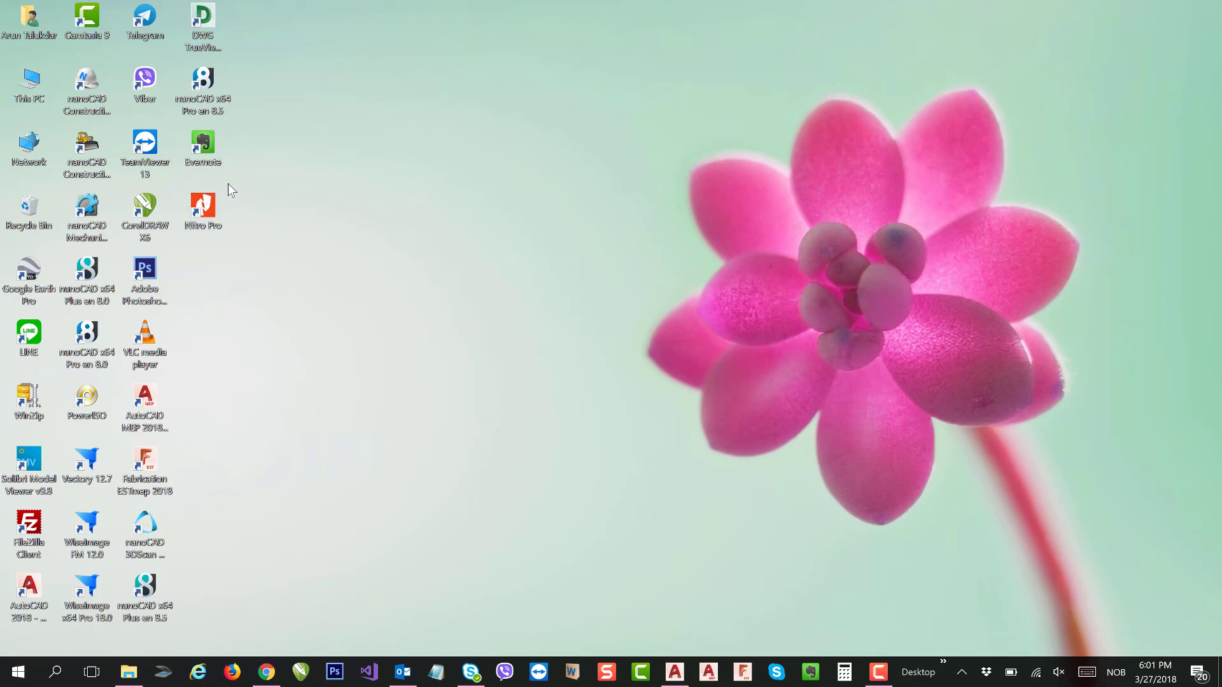
double_click(203, 83)
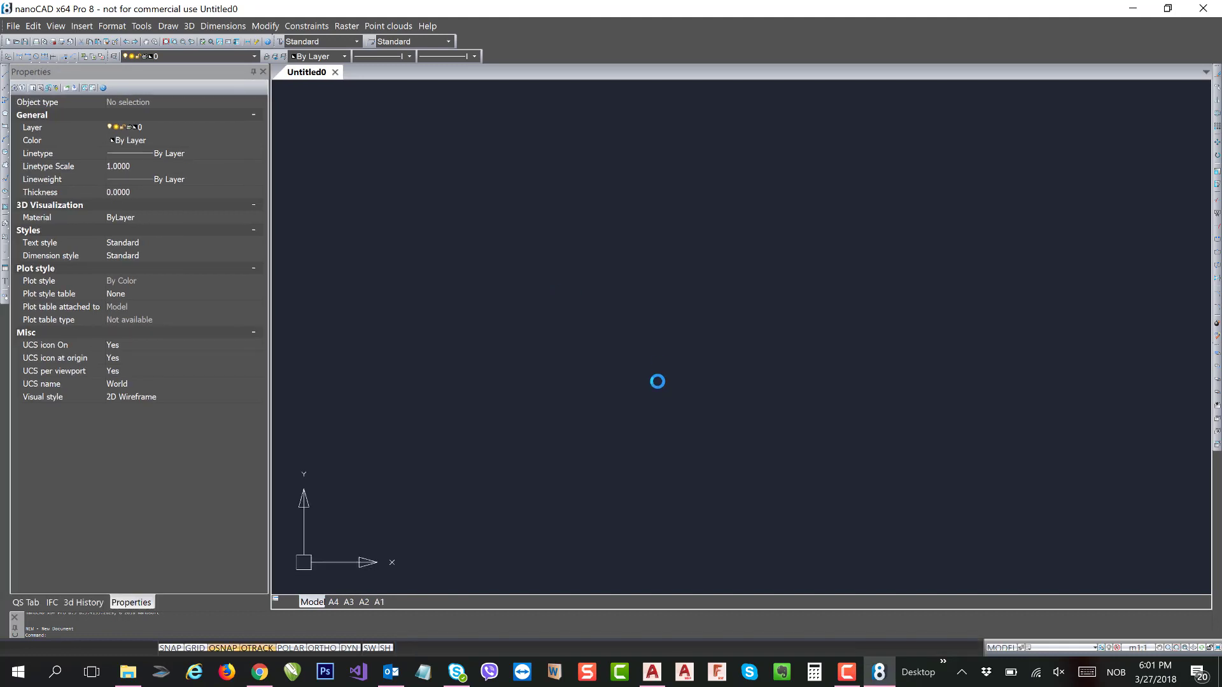
scroll(567, 394, down, 2)
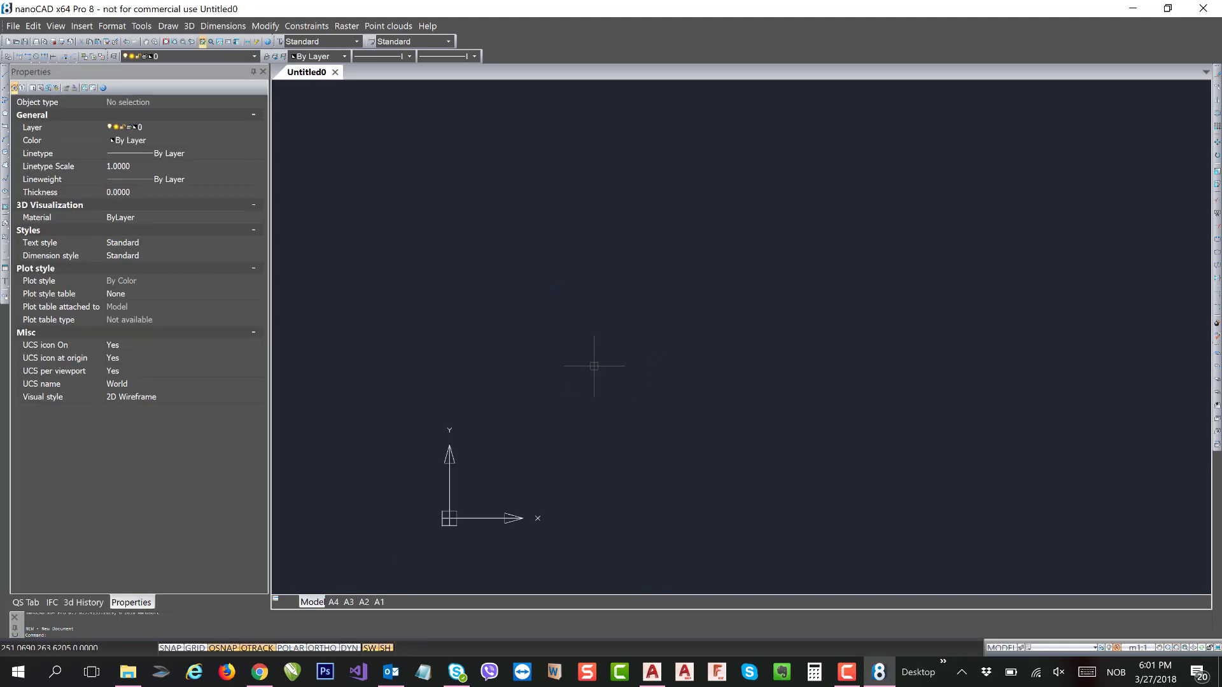
scroll(640, 362, up, 1)
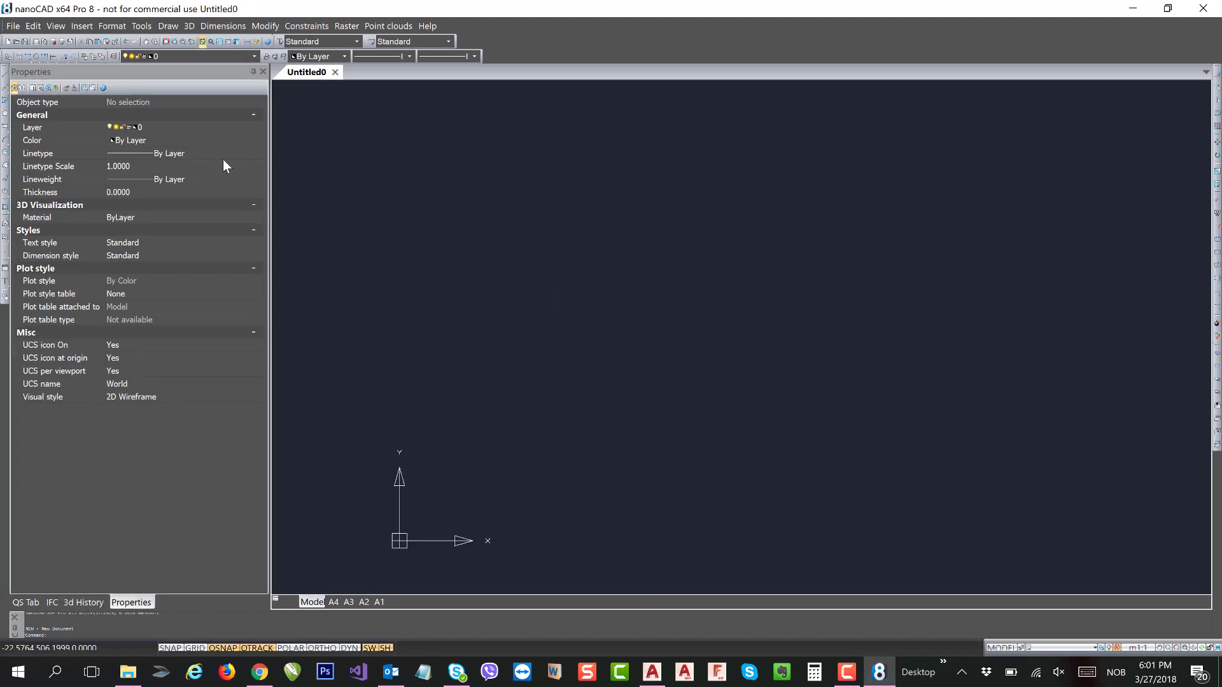
Try opening Mechanical.dwg in nanoCAD and dismiss the unsupported file format error.
click(17, 42)
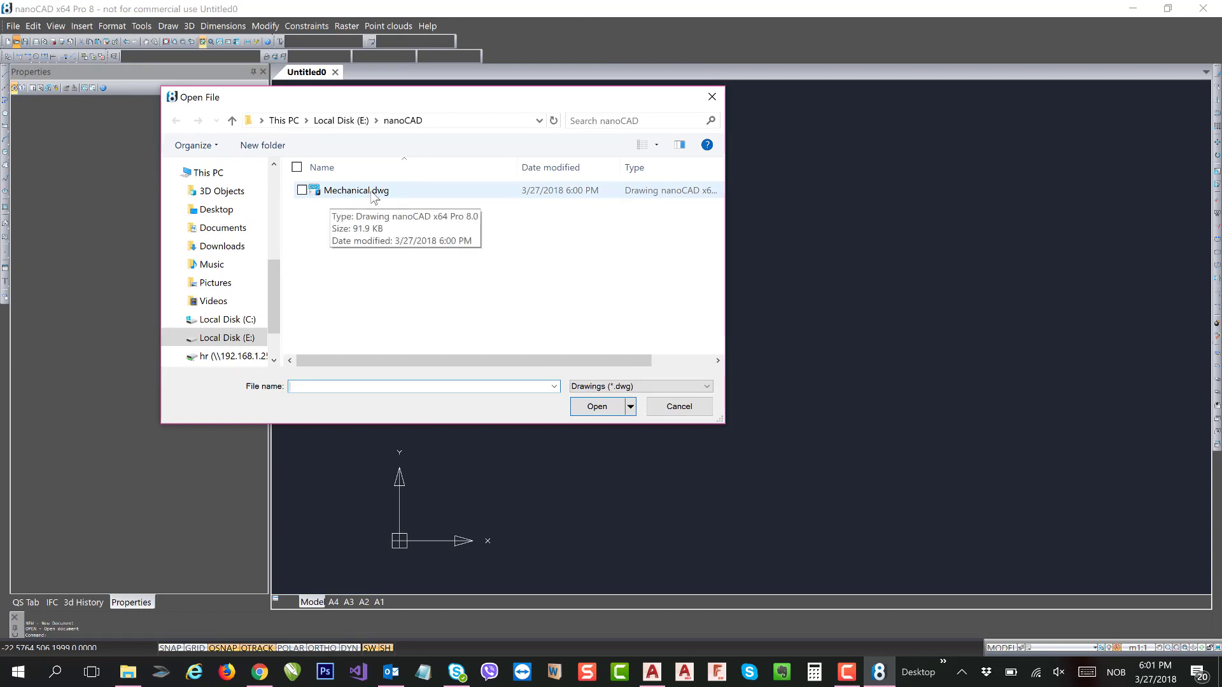
click(374, 193)
click(597, 406)
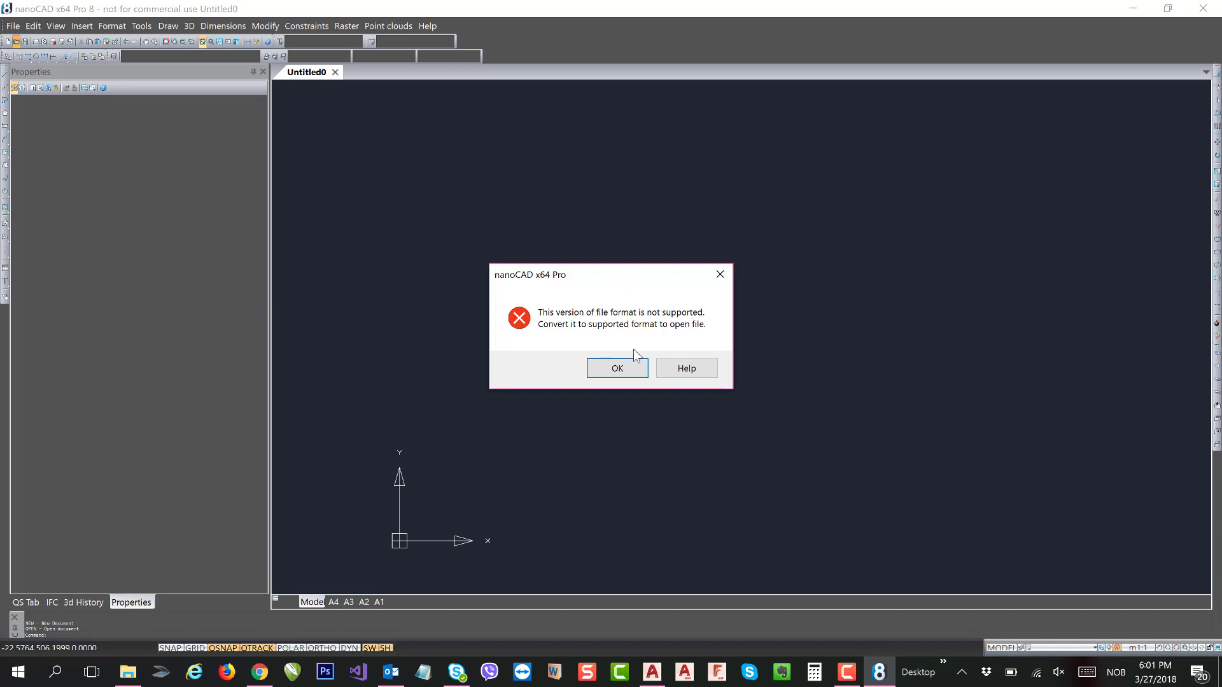
click(623, 372)
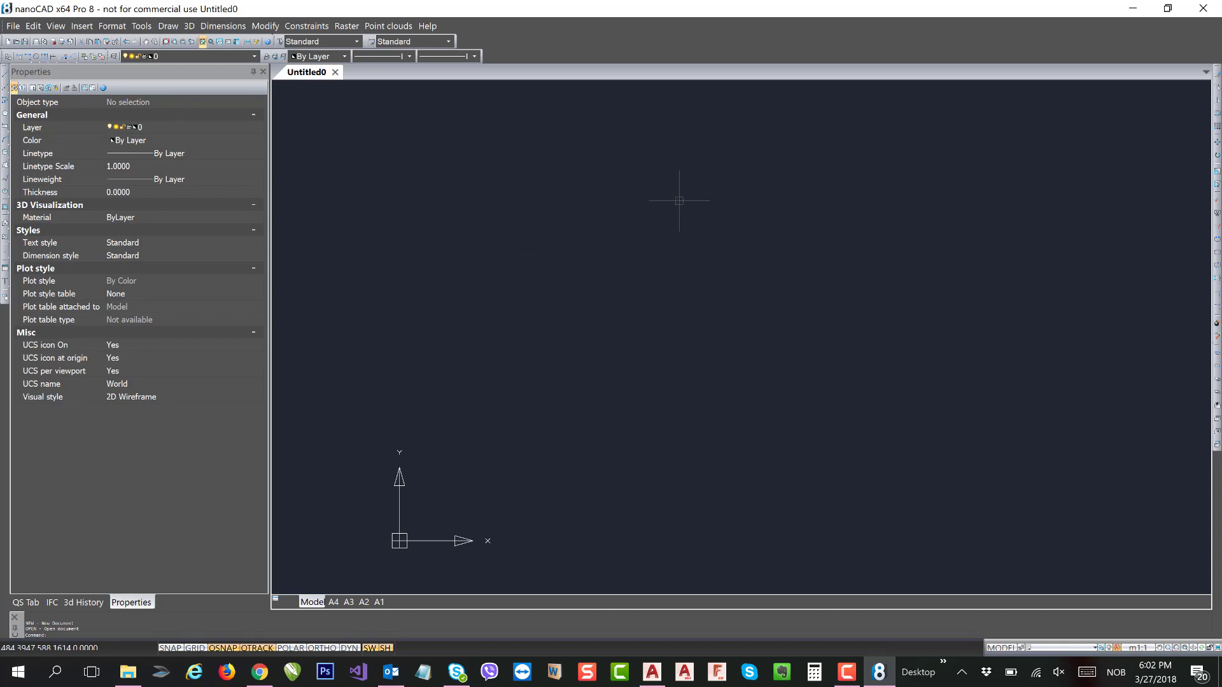
Minimise nanoCAD, refresh the desktop, and launch DWG TrueView 2018 from its shortcut.
click(1132, 8)
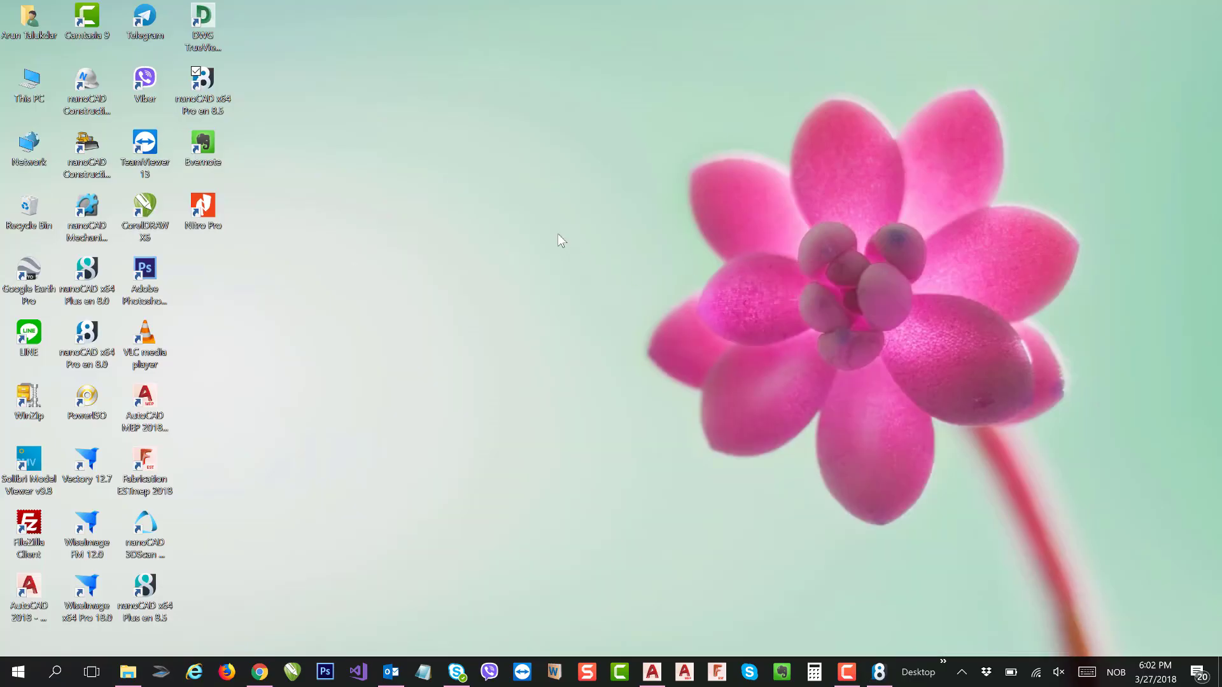
right_click(485, 171)
click(380, 215)
click(216, 25)
double_click(208, 36)
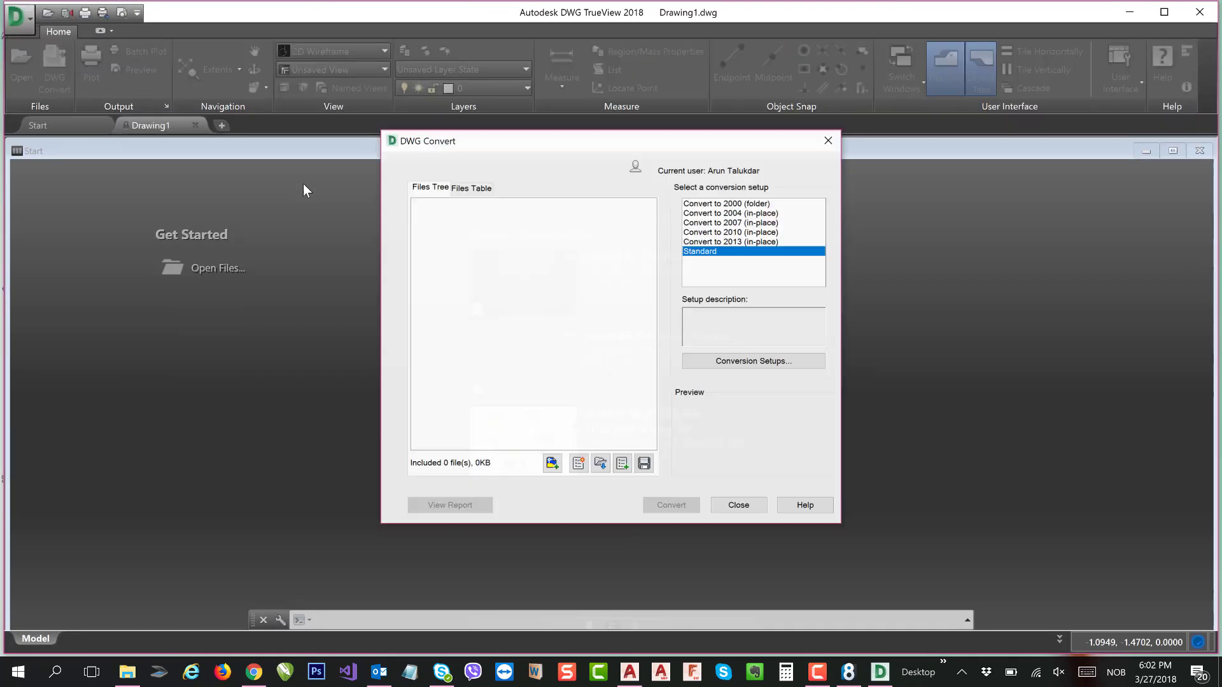
Add Mechanical.dwg to DWG Convert and convert it with 'Convert to 2013 (in-place)'.
click(552, 463)
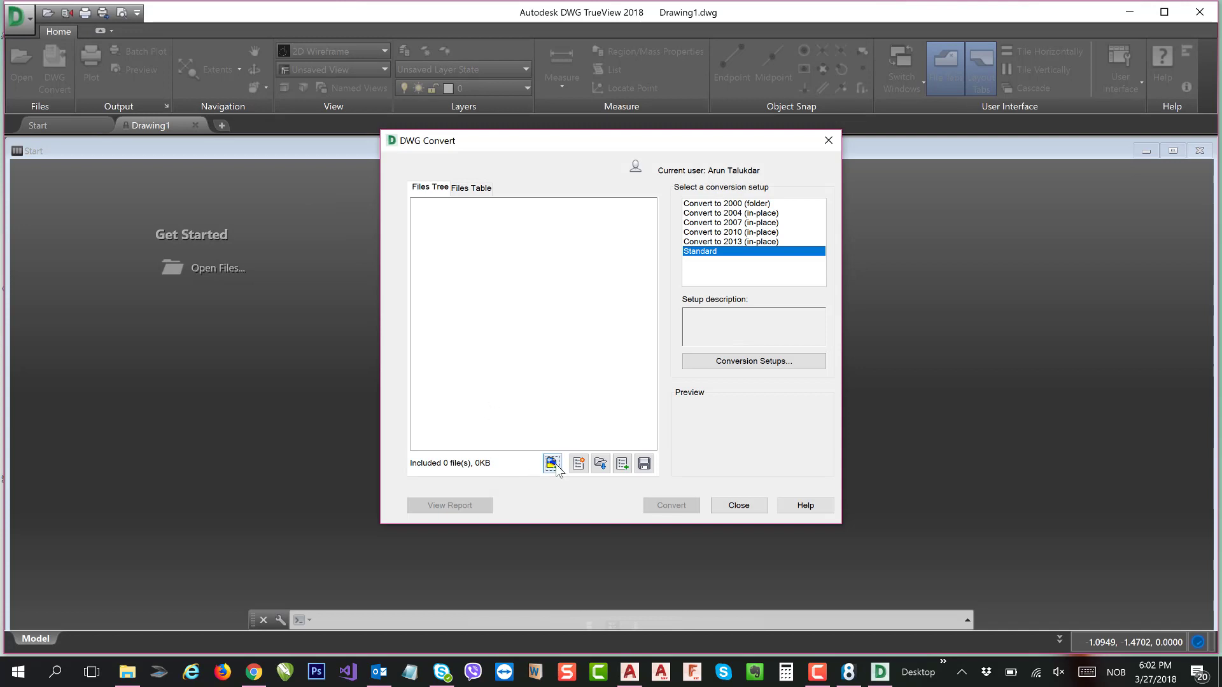
click(503, 212)
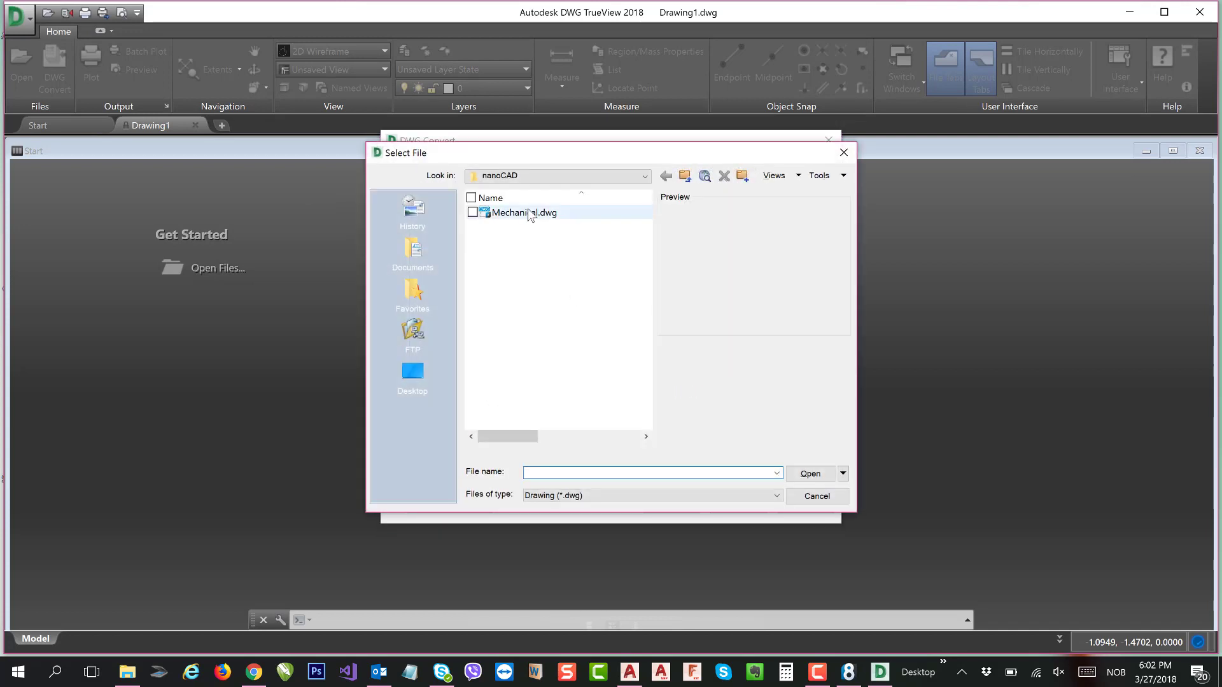
click(821, 475)
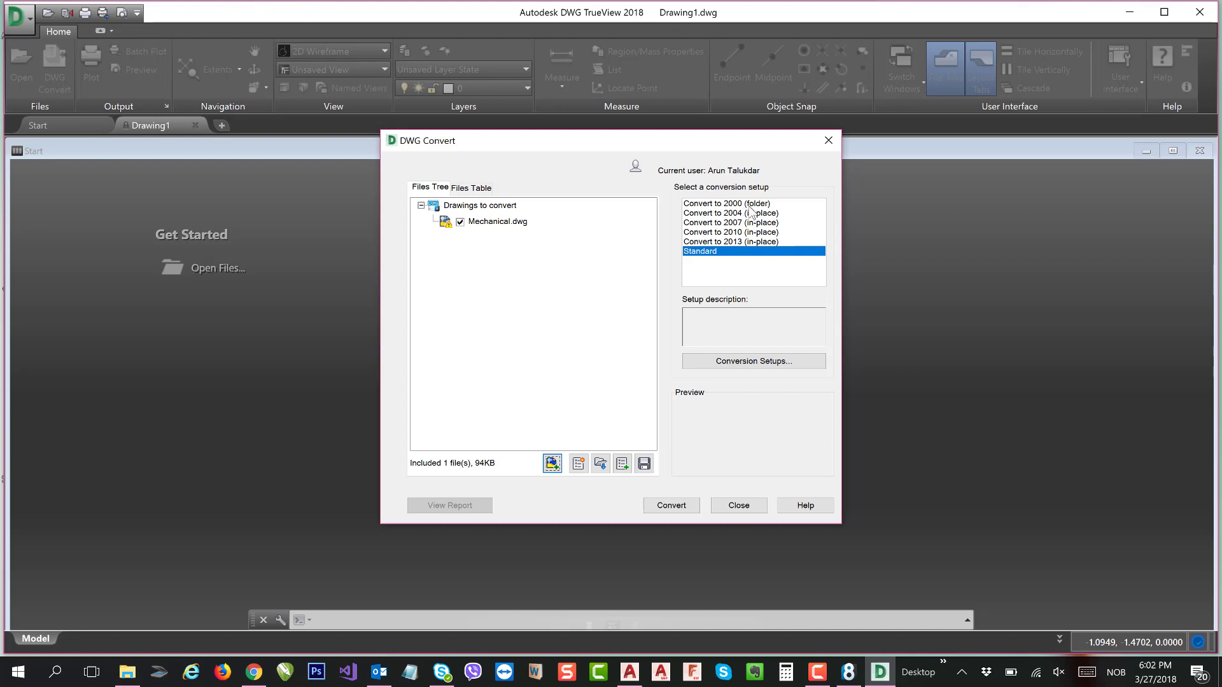
click(744, 242)
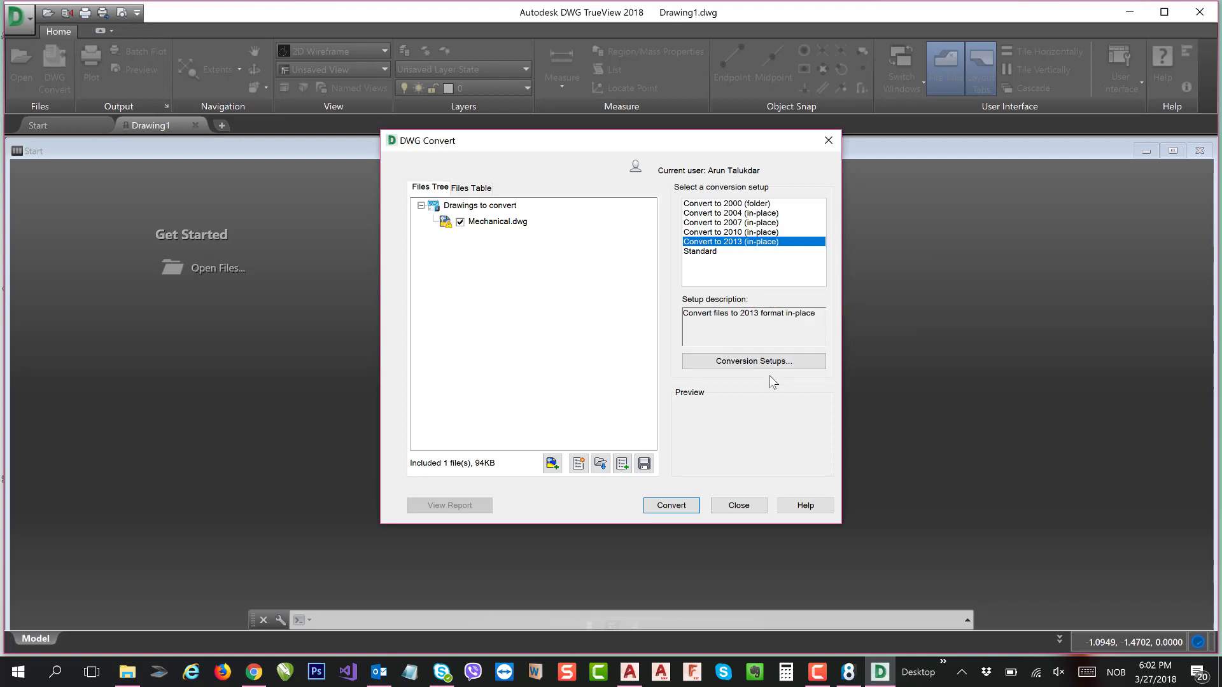
click(672, 506)
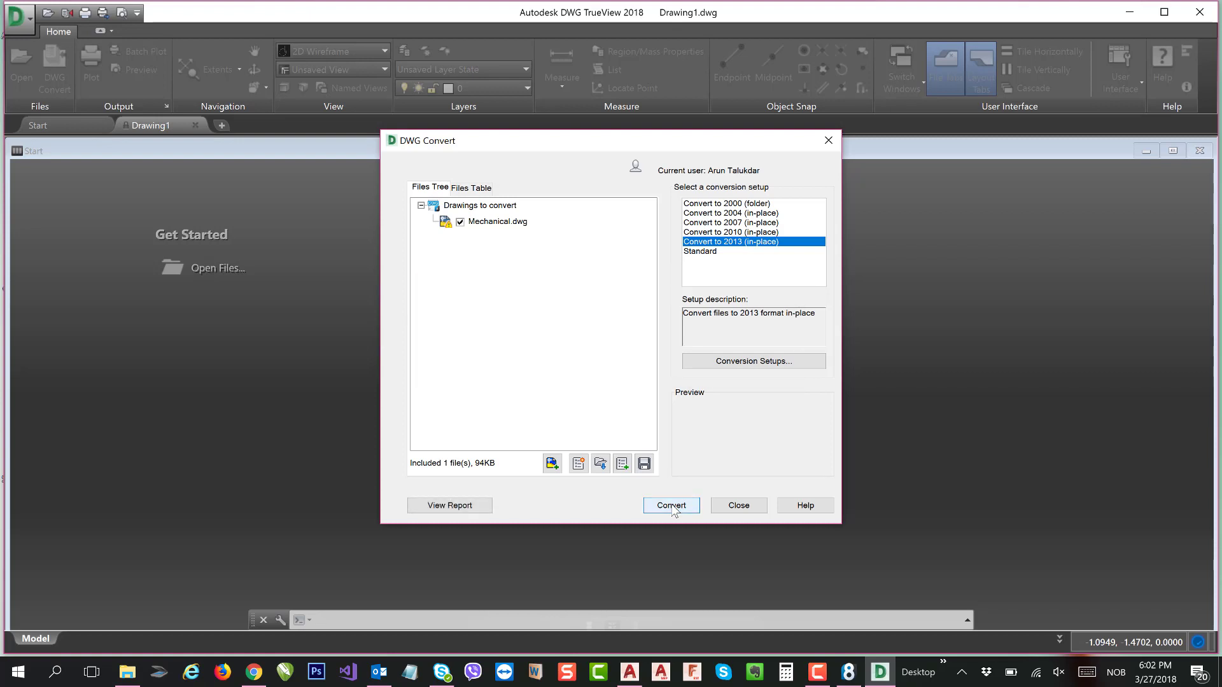
click(671, 505)
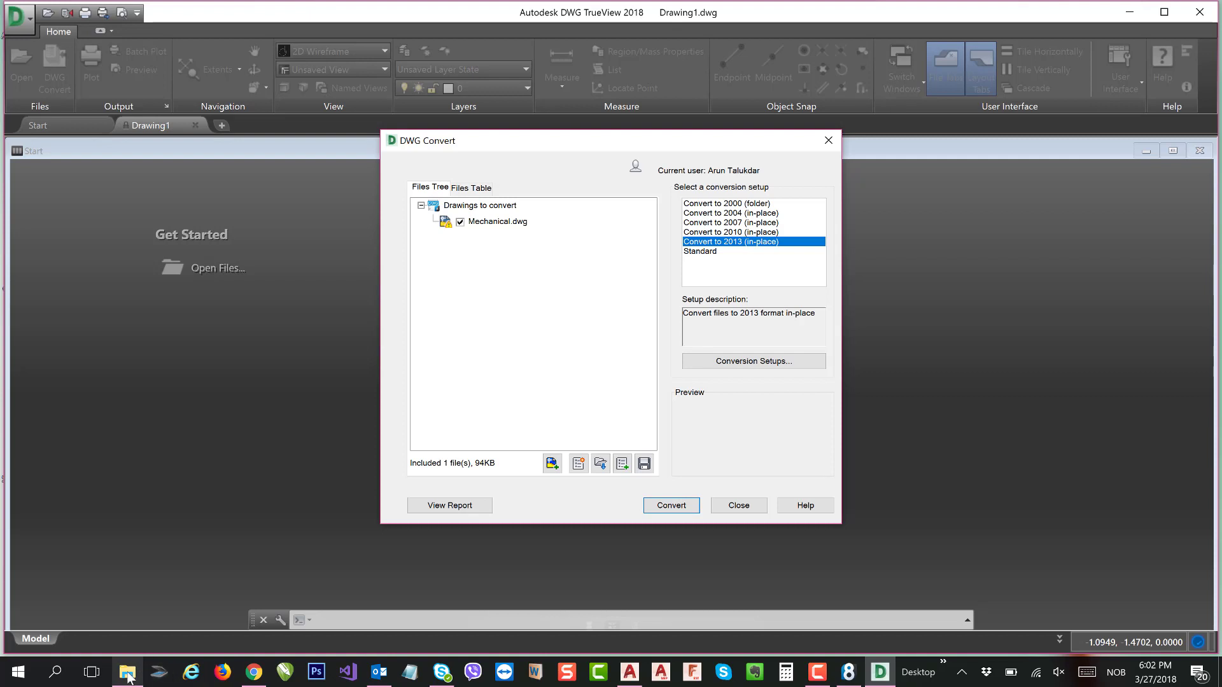
Open Conversion.txt in the nanoCAD folder and read the report confirming AutoCAD 2013 format.
click(127, 672)
drag(800, 159, 856, 215)
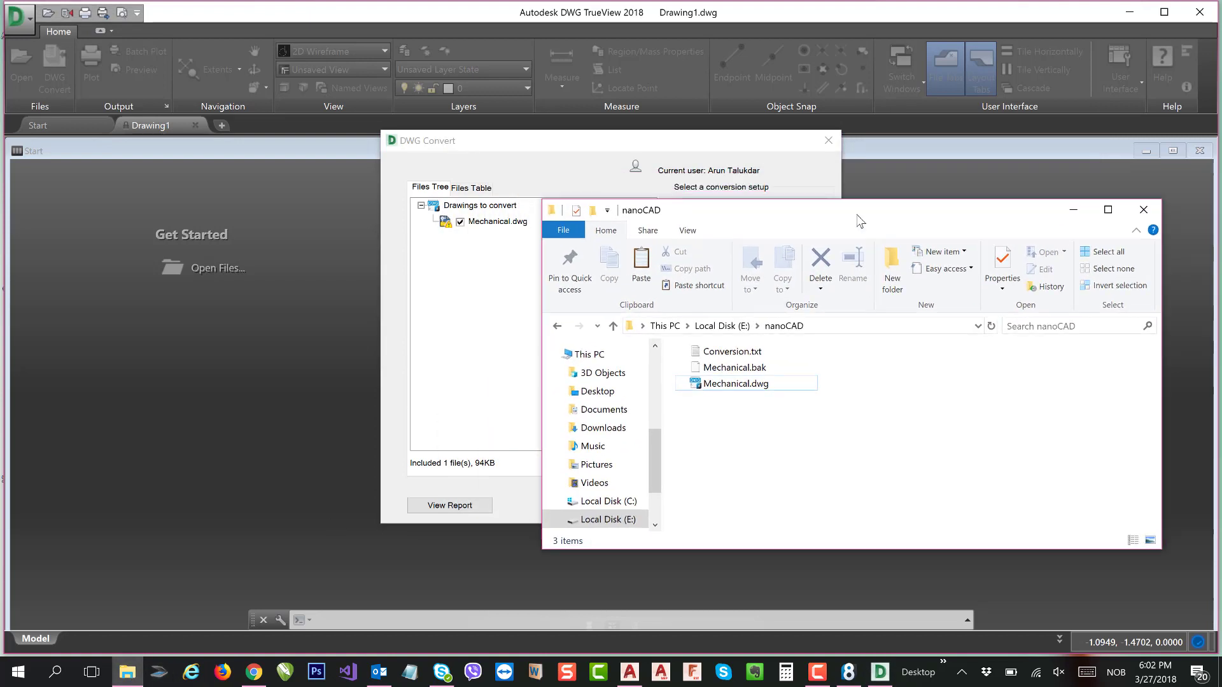
click(750, 389)
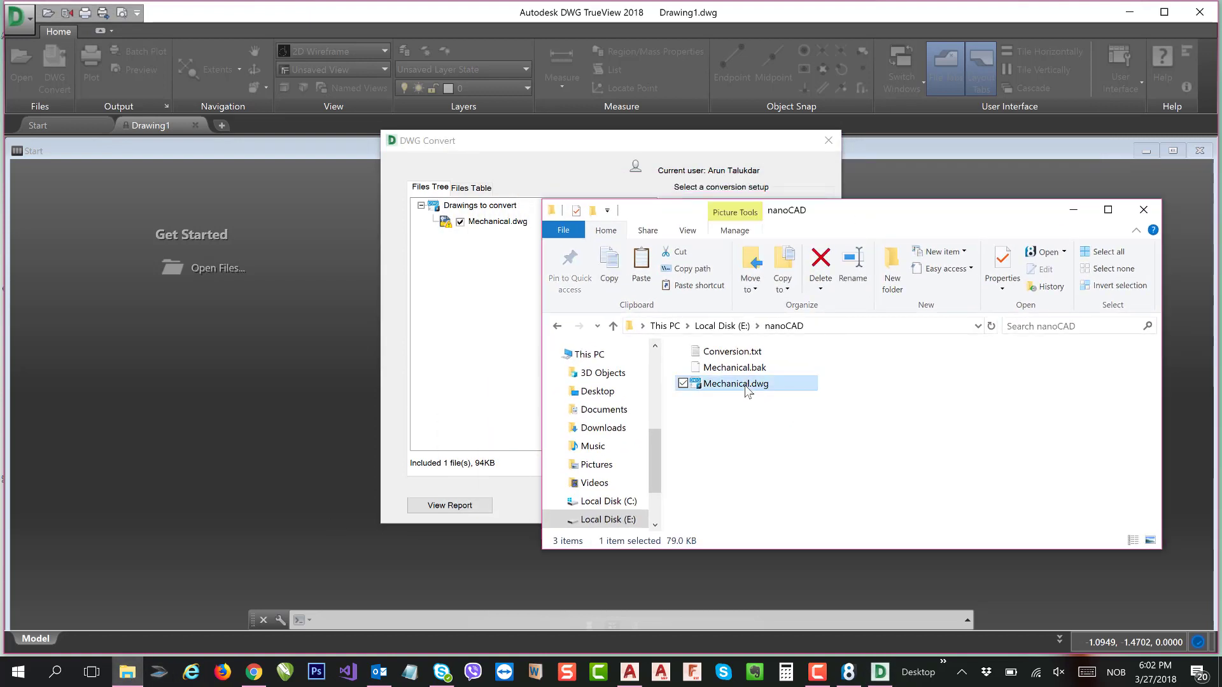
double_click(732, 352)
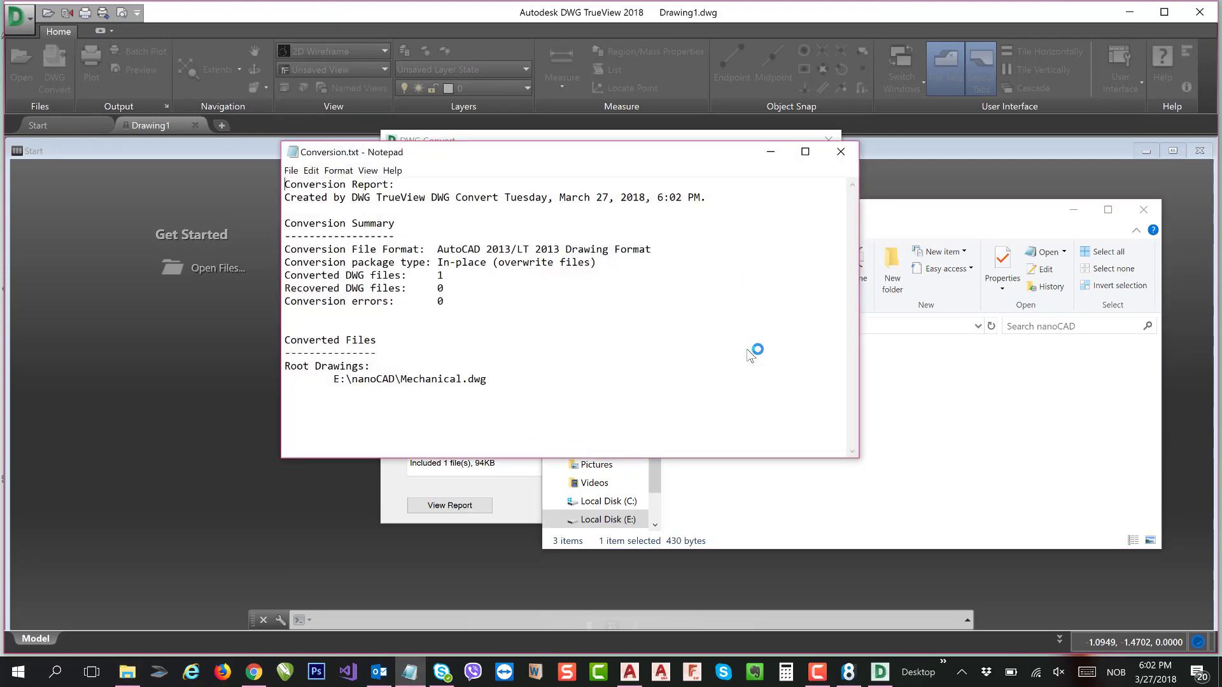
drag(612, 153, 545, 215)
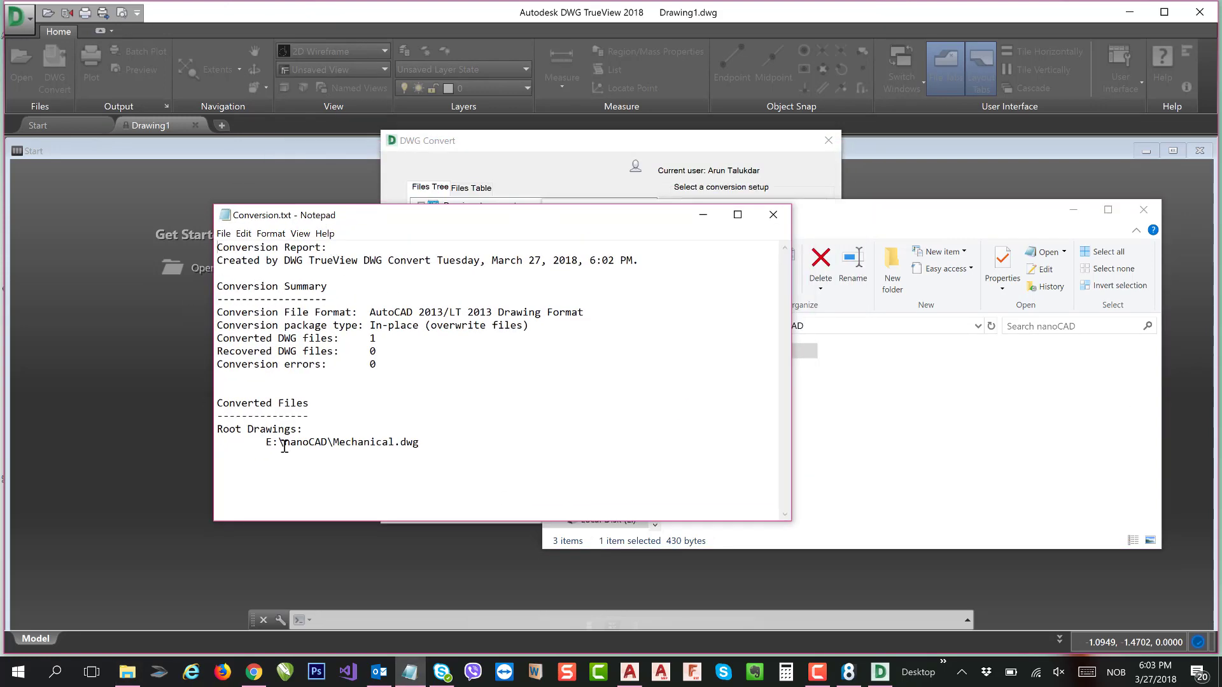
drag(499, 452, 261, 248)
click(503, 364)
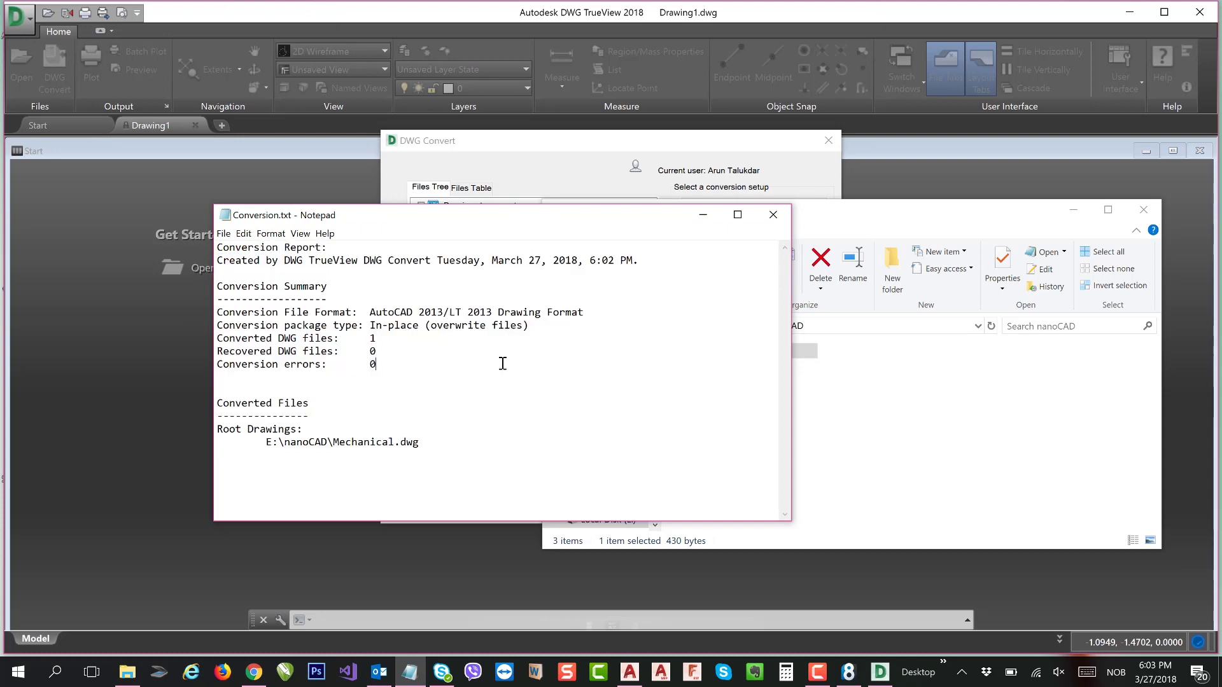
click(774, 214)
Check Mechanical.dwg's new file size and close the DWG Convert dialog.
click(761, 385)
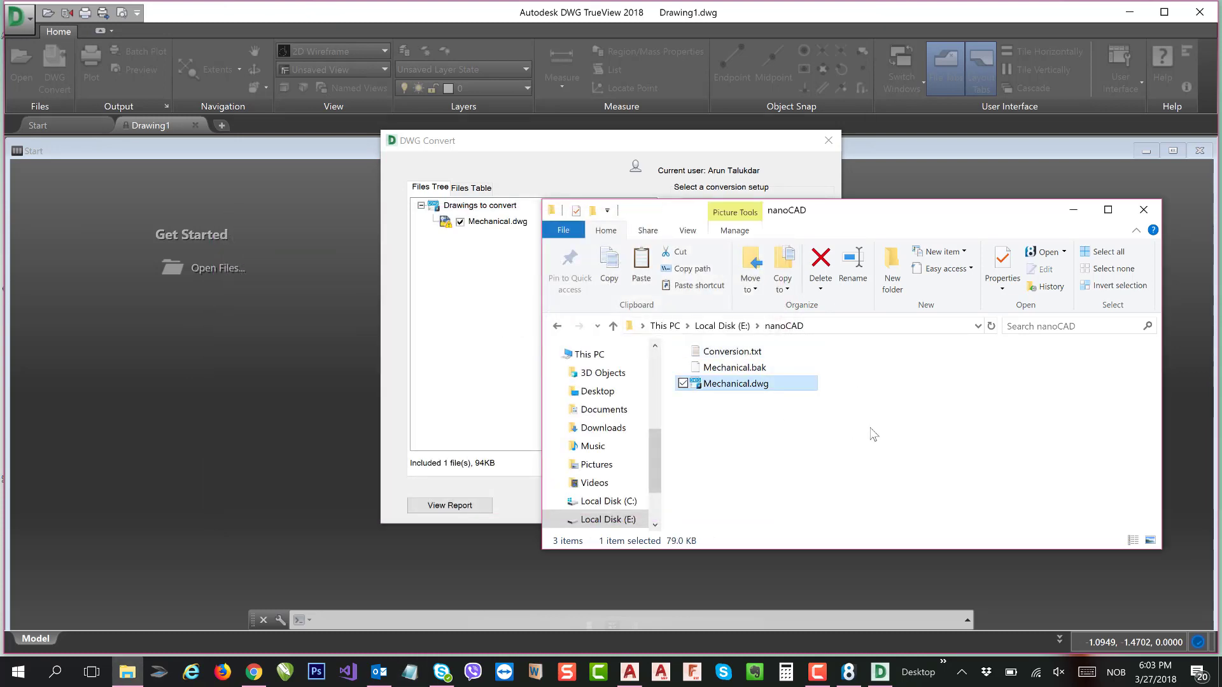
click(874, 435)
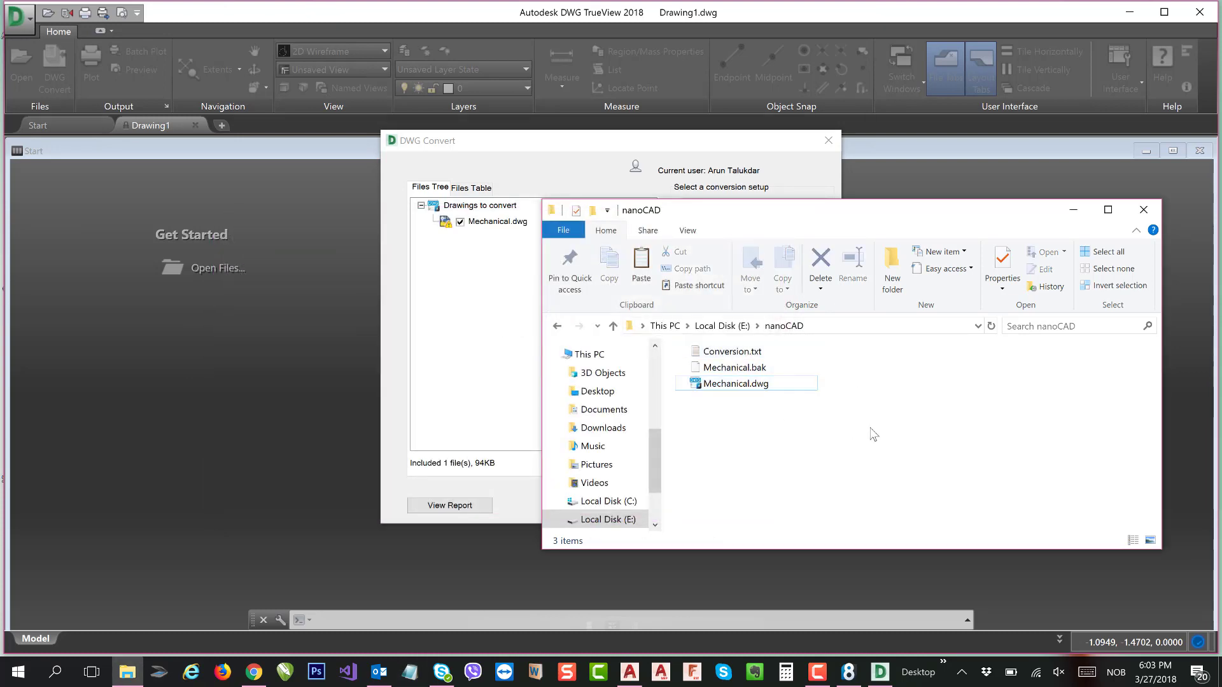
click(828, 141)
Decline saving the convert file list, then open E:\nanoCAD\Mechanical.dwg in nanoCAD x64 Pro 8.
click(616, 371)
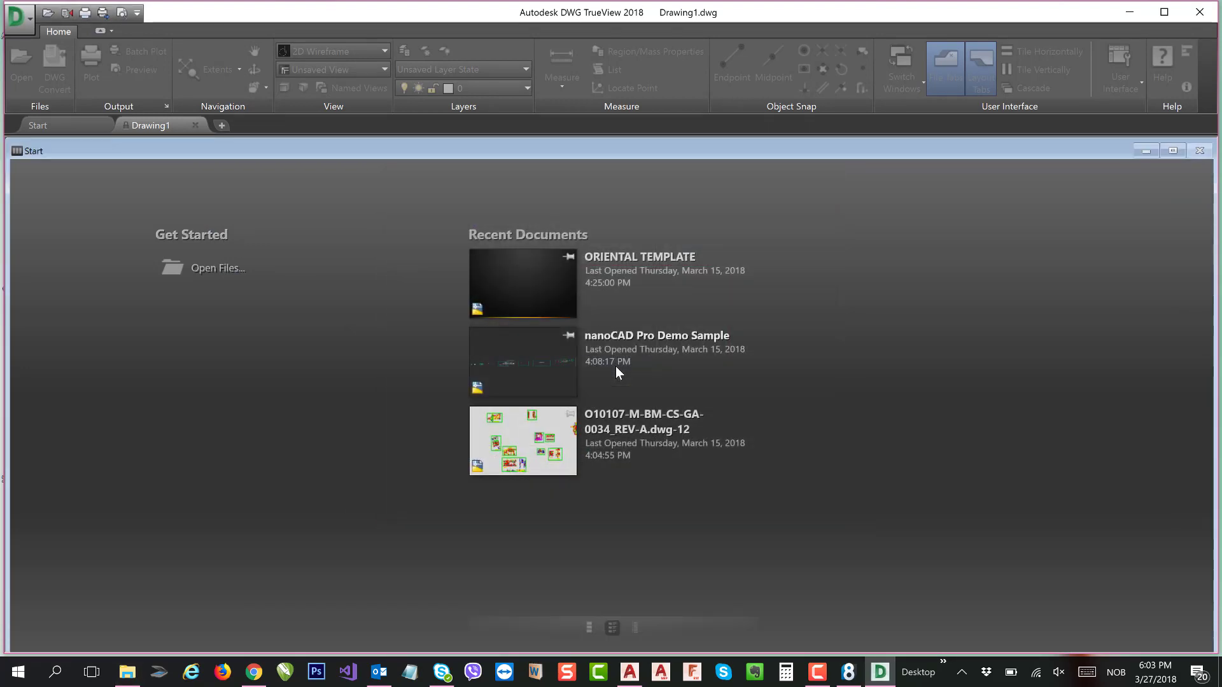
click(1130, 11)
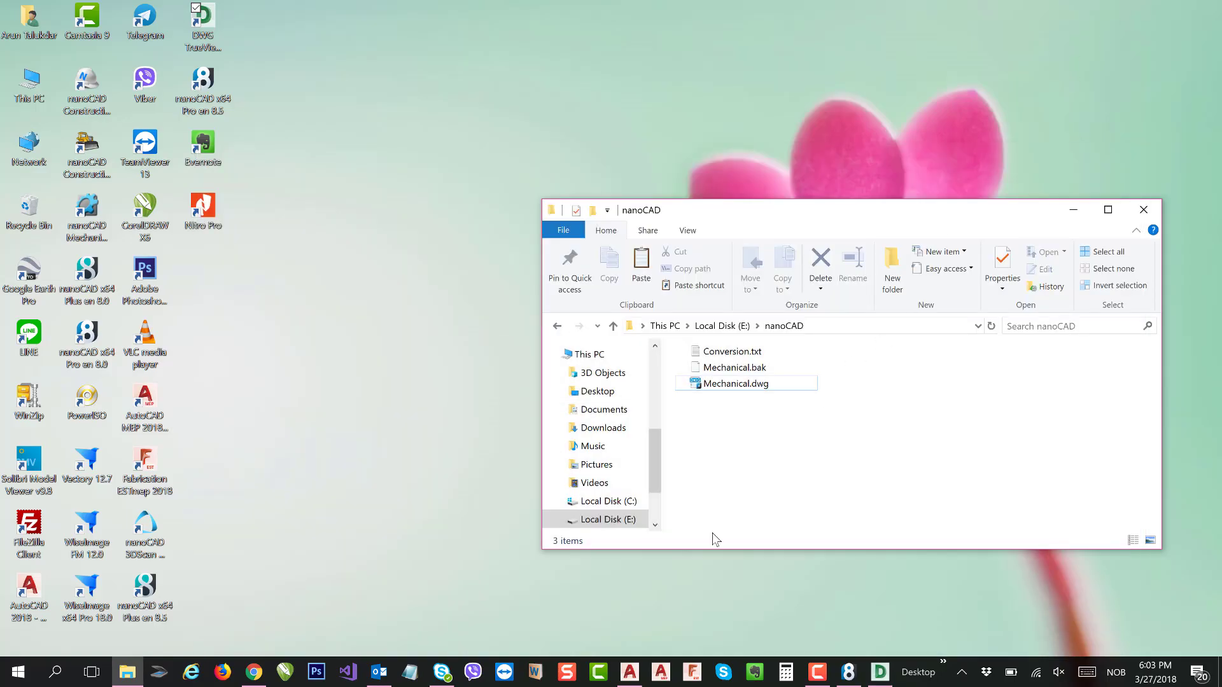
click(848, 672)
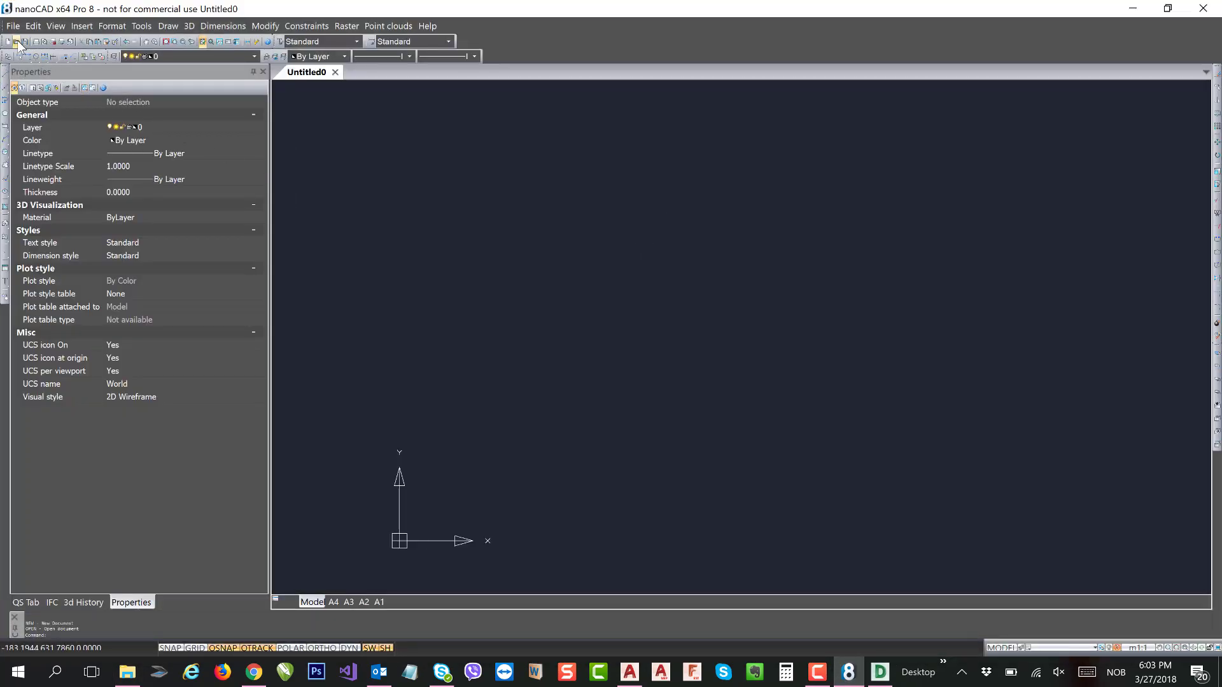
click(16, 41)
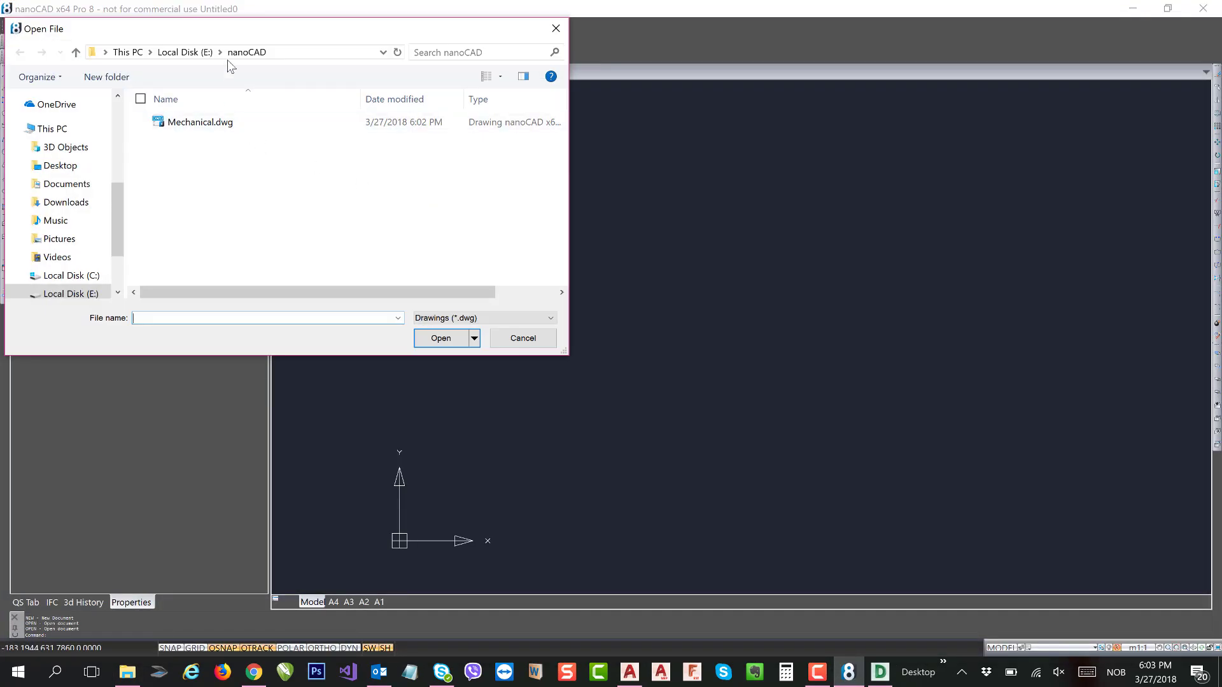
click(219, 126)
click(441, 338)
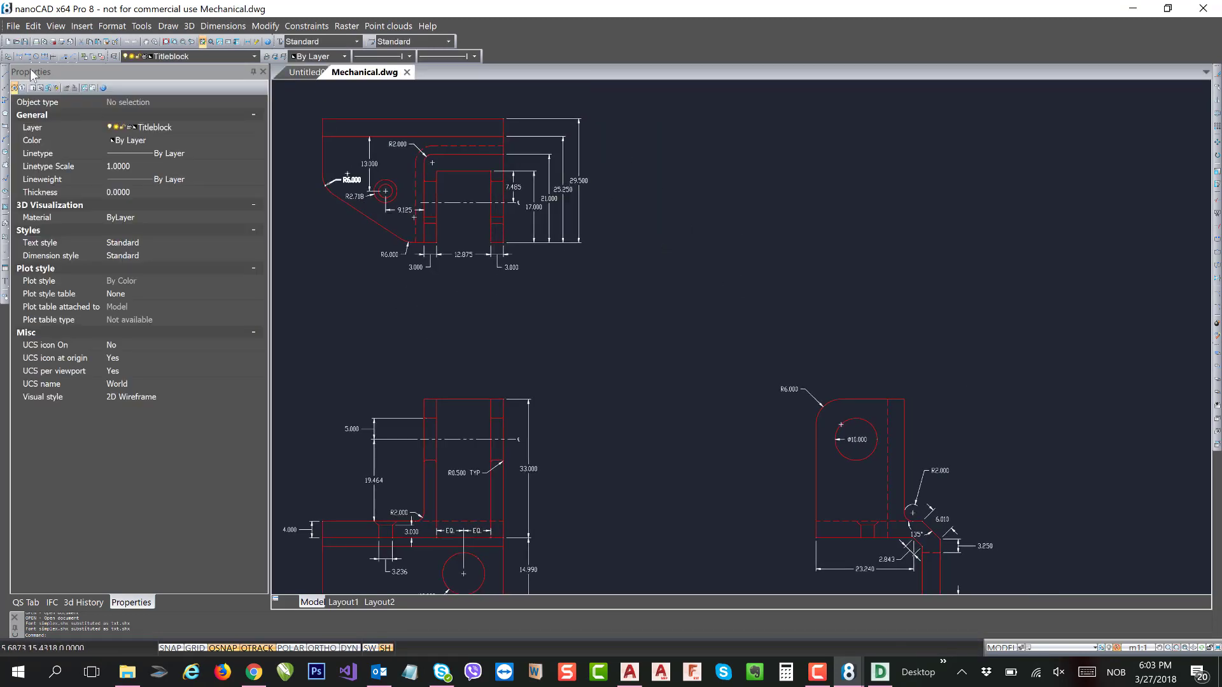
click(11, 28)
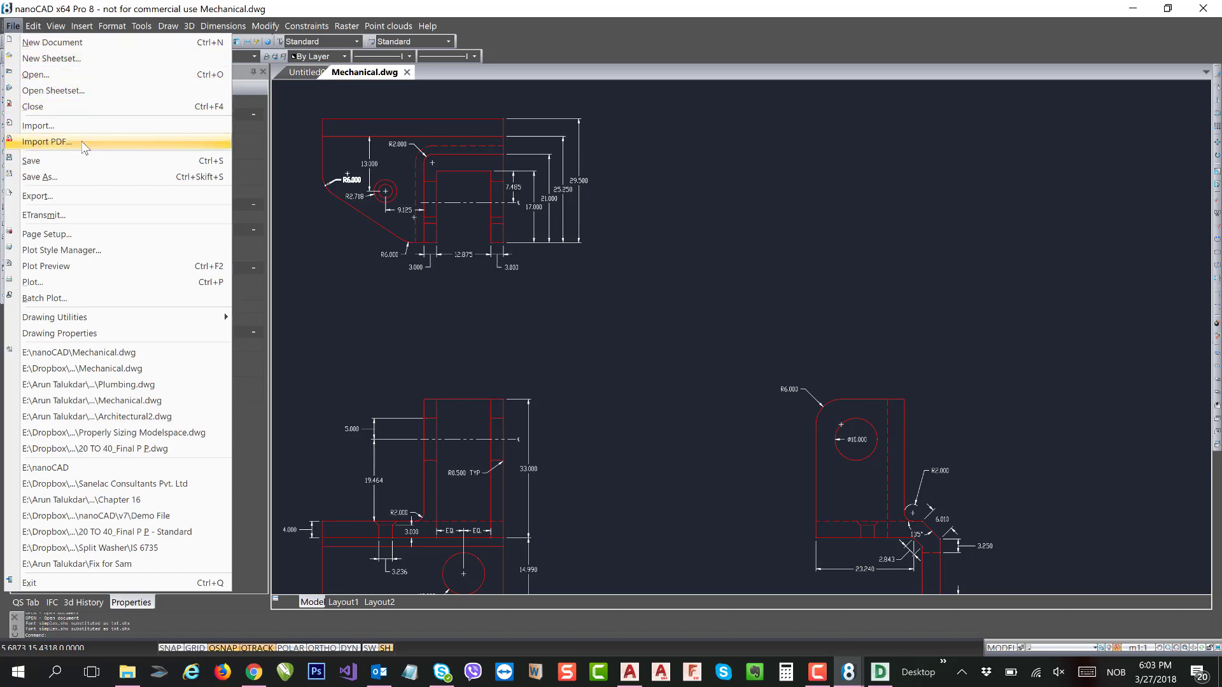
Save Mechanical.dwg via Save As with type AutoCAD 2013 Compatible Drawing (*.dwg).
key(Escape)
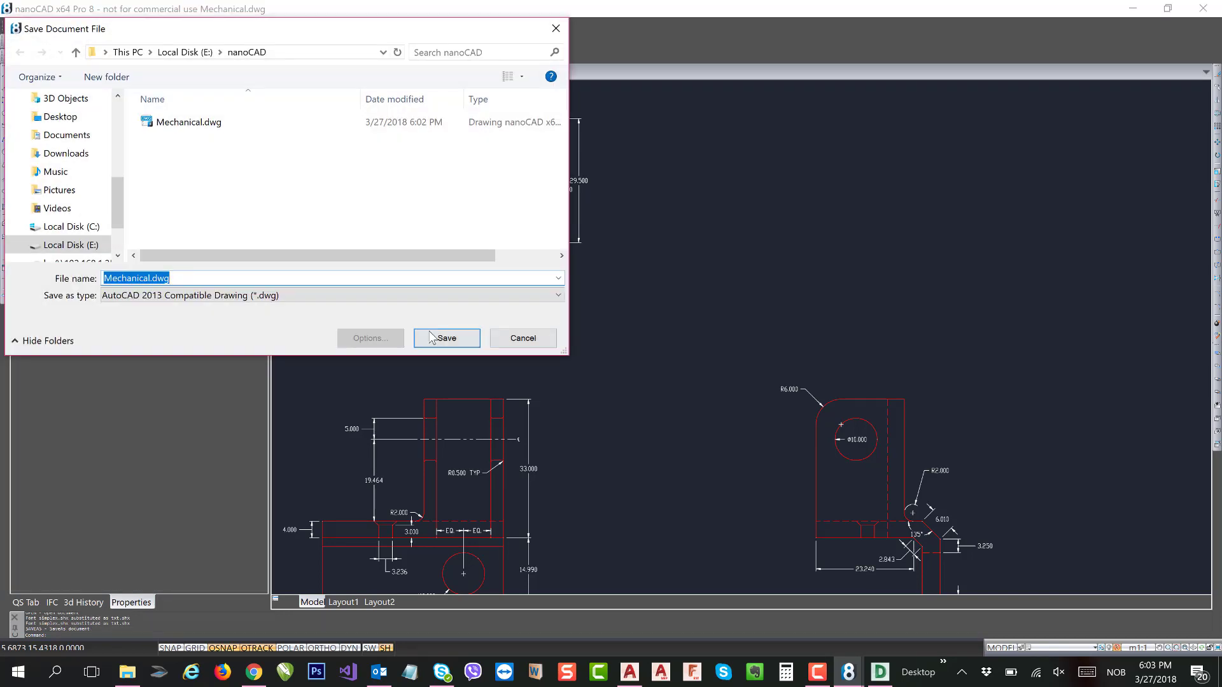
click(346, 296)
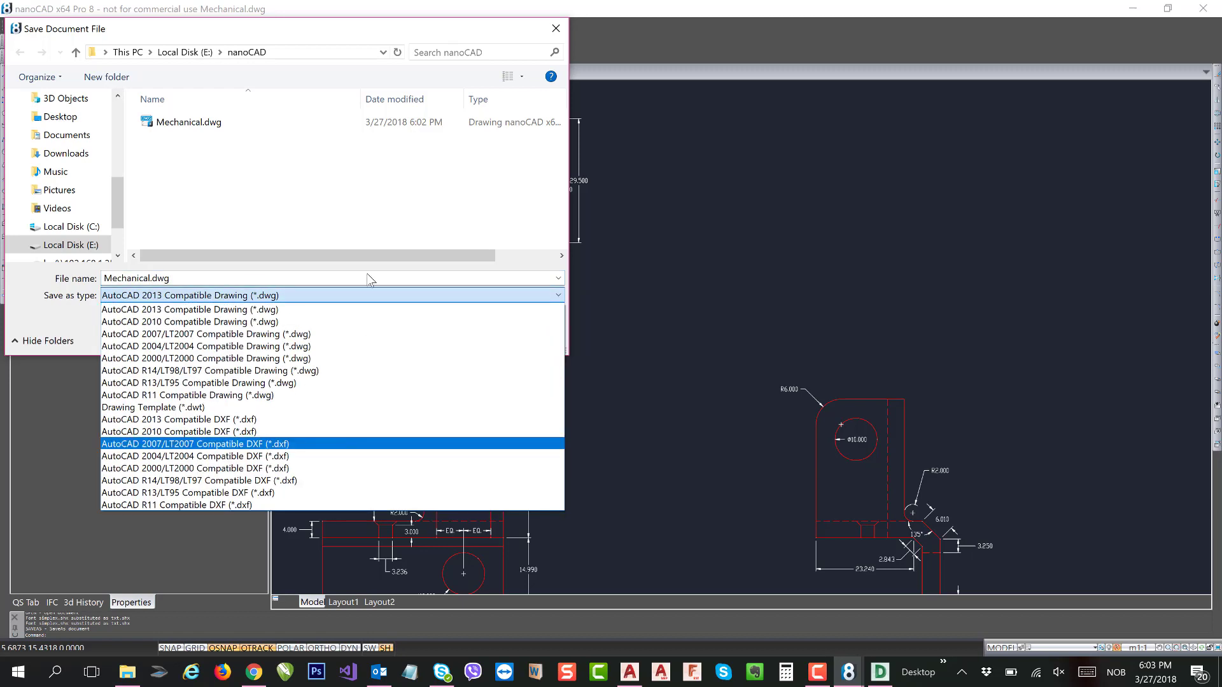
click(380, 214)
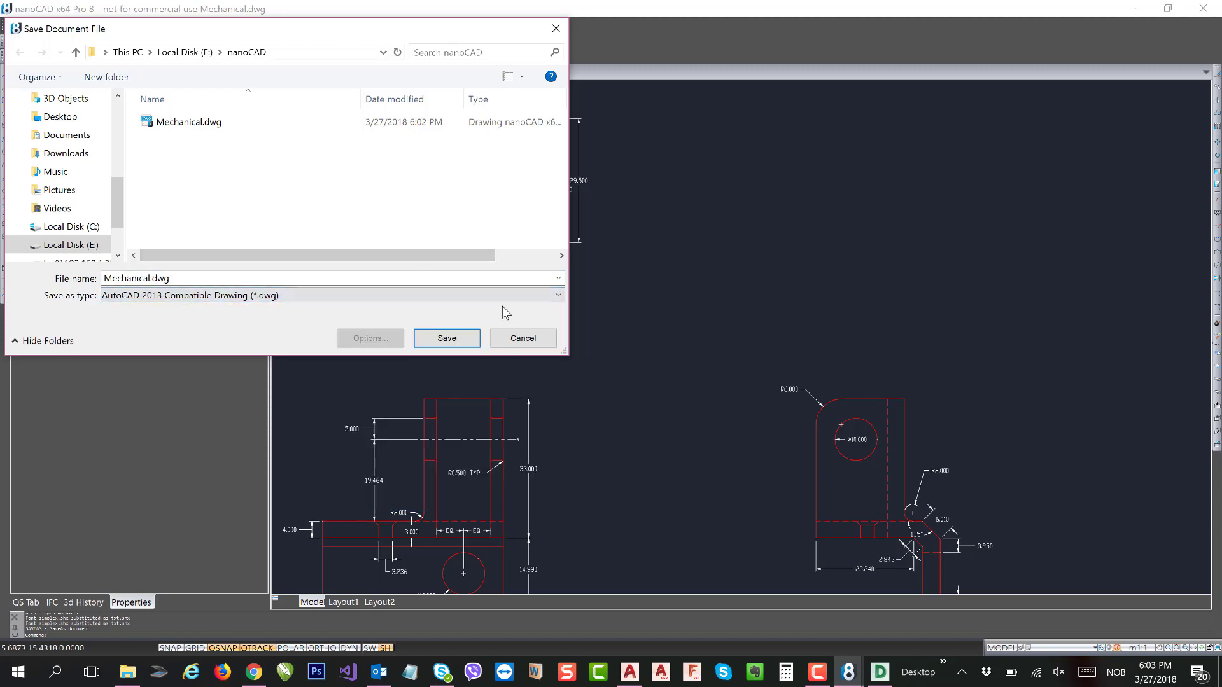
click(249, 294)
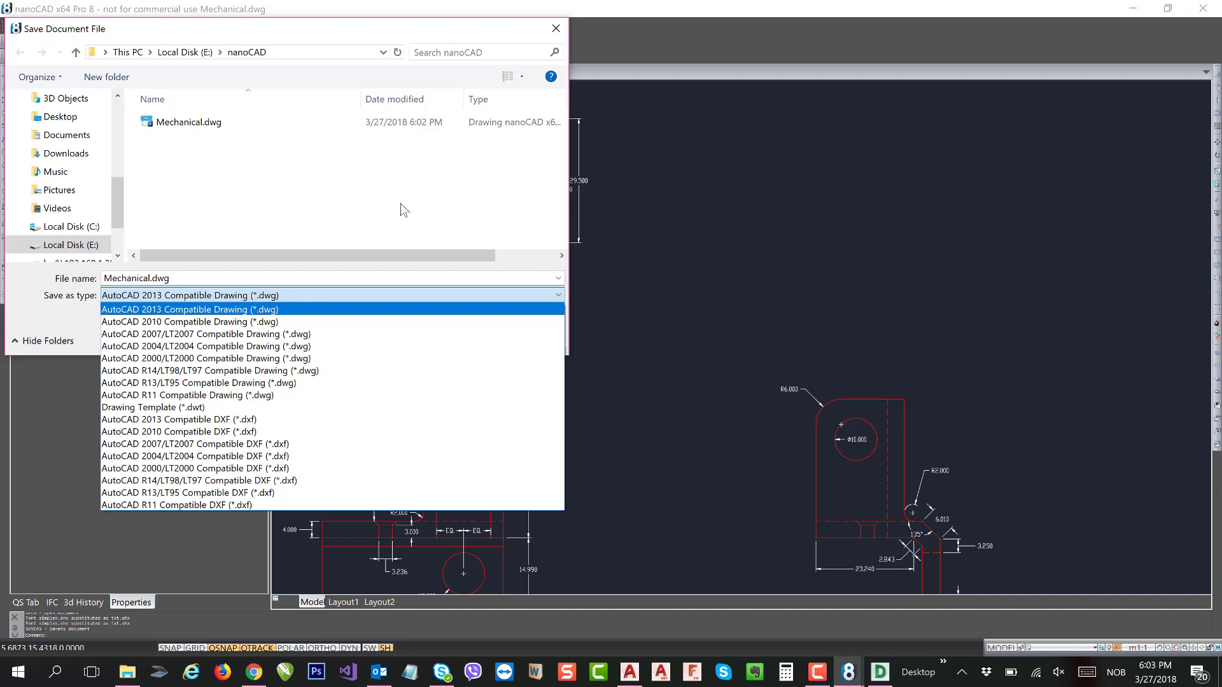
click(254, 307)
click(533, 341)
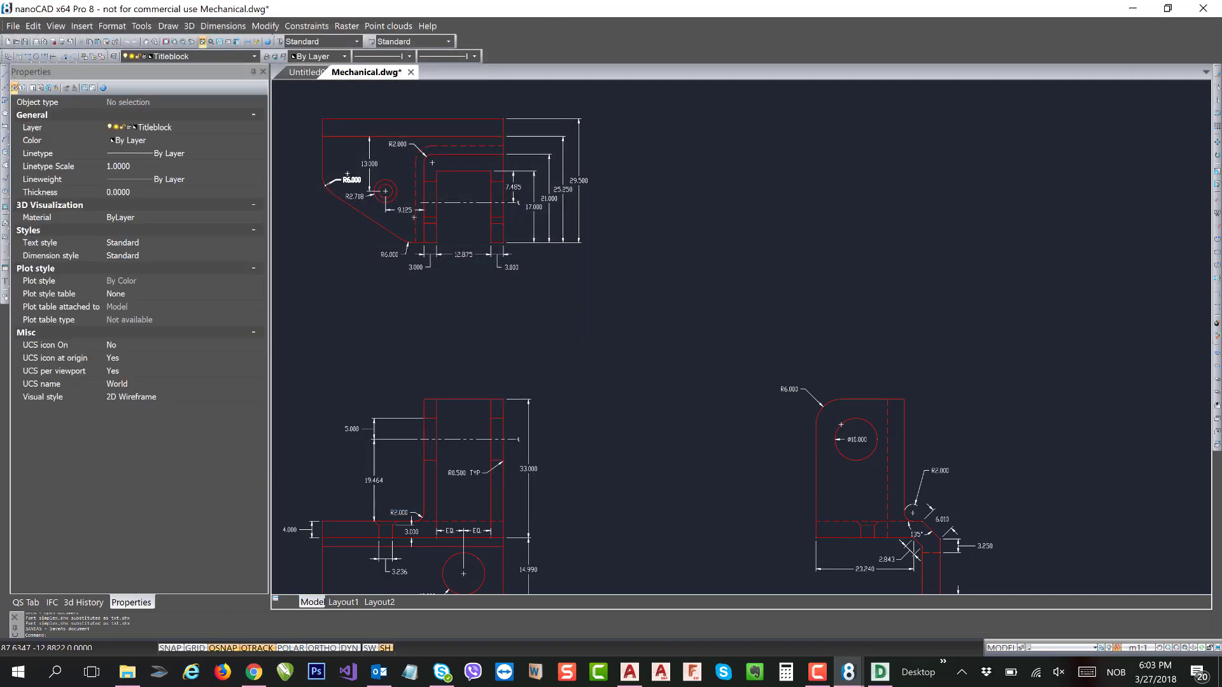
scroll(655, 268, down, 3)
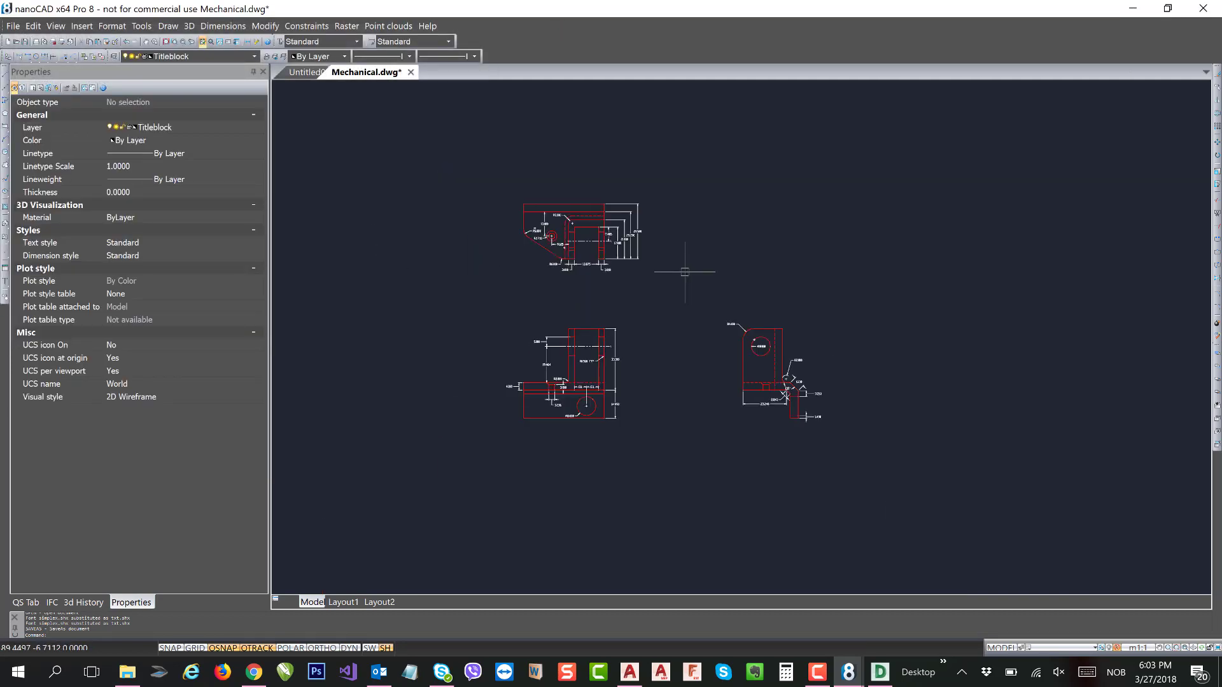
Minimise nanoCAD to reveal the desktop and its DWG TrueView shortcut.
click(1130, 9)
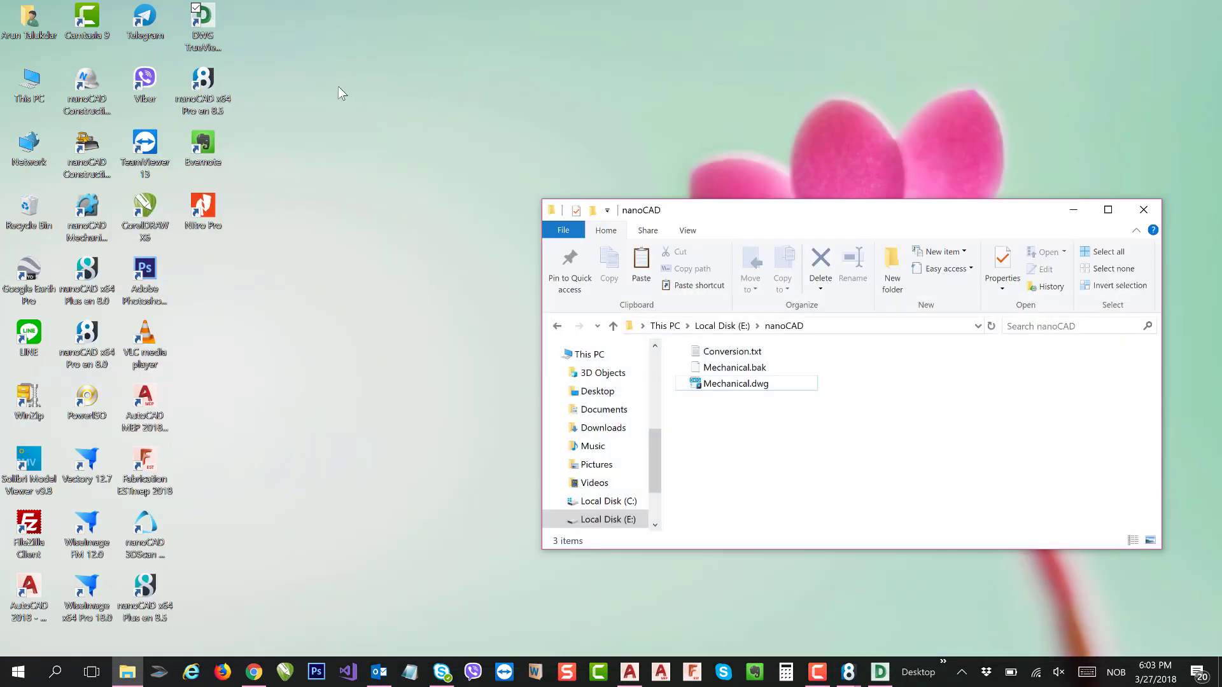
double_click(203, 38)
click(499, 99)
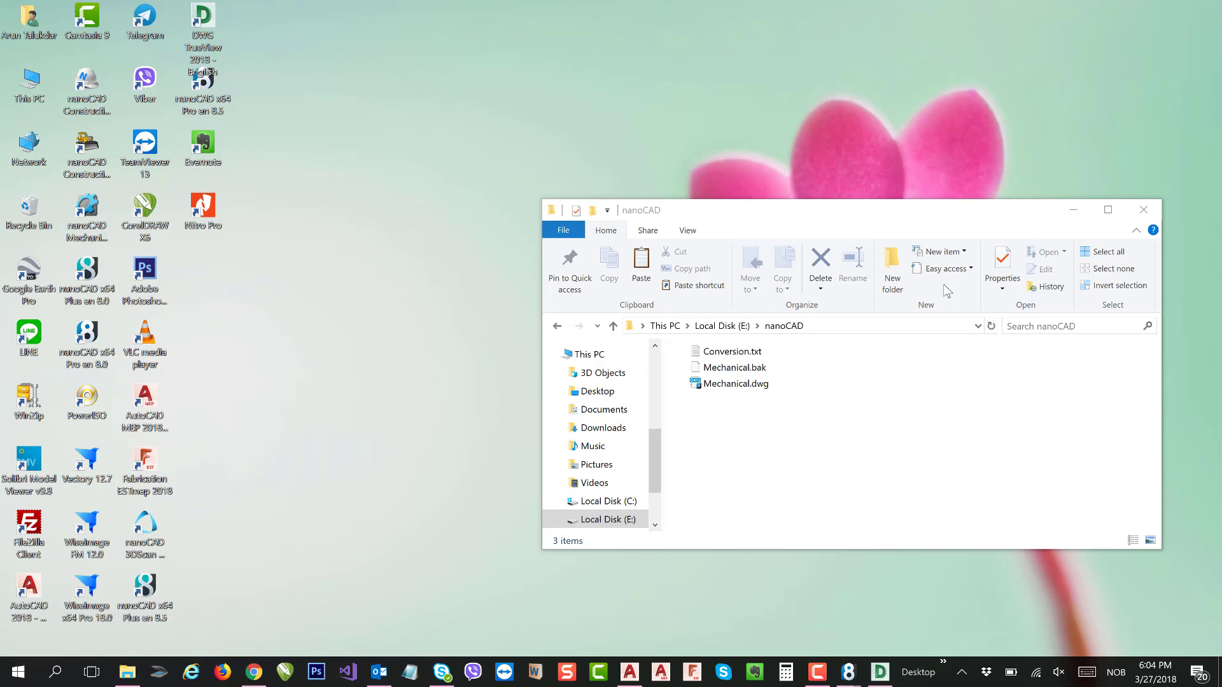
Minimise the nanoCAD folder window and refresh the desktop twice.
click(1073, 210)
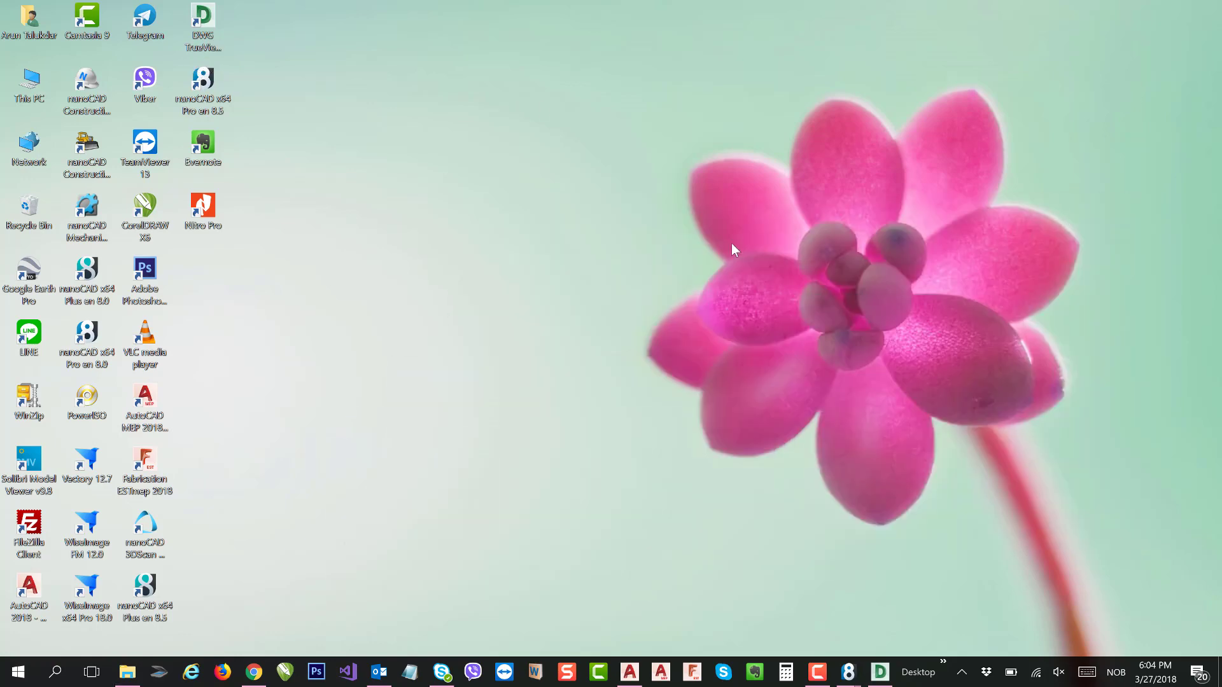
right_click(630, 222)
click(544, 265)
right_click(542, 216)
click(484, 264)
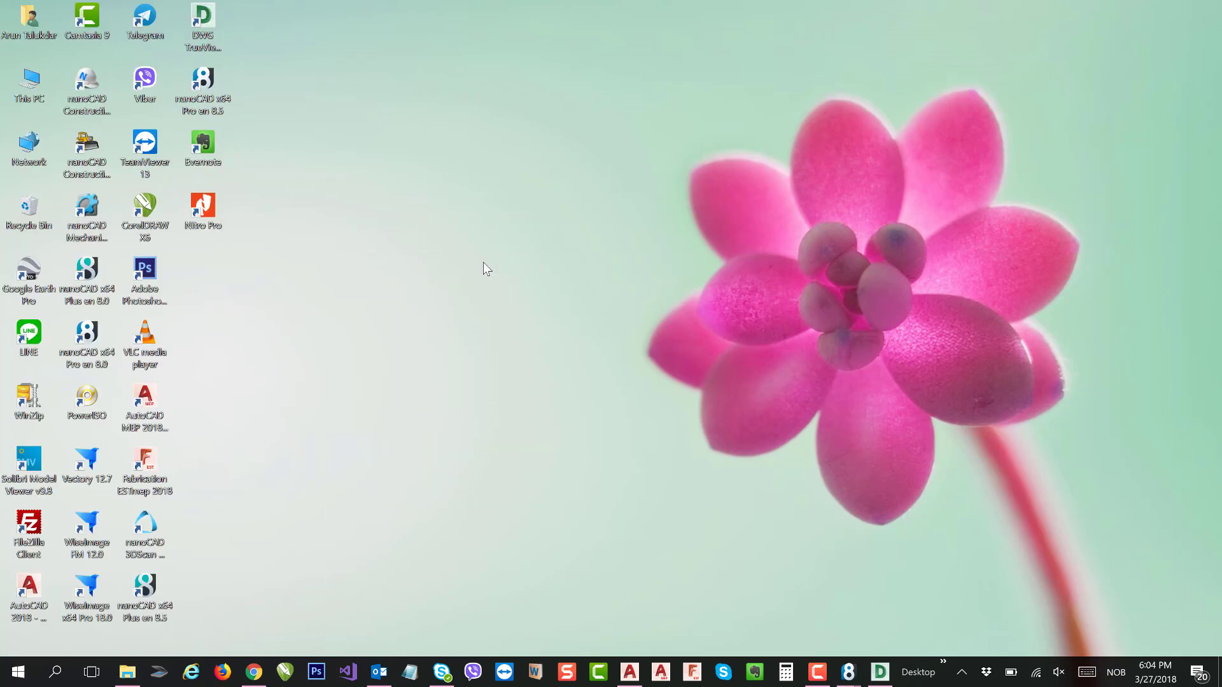